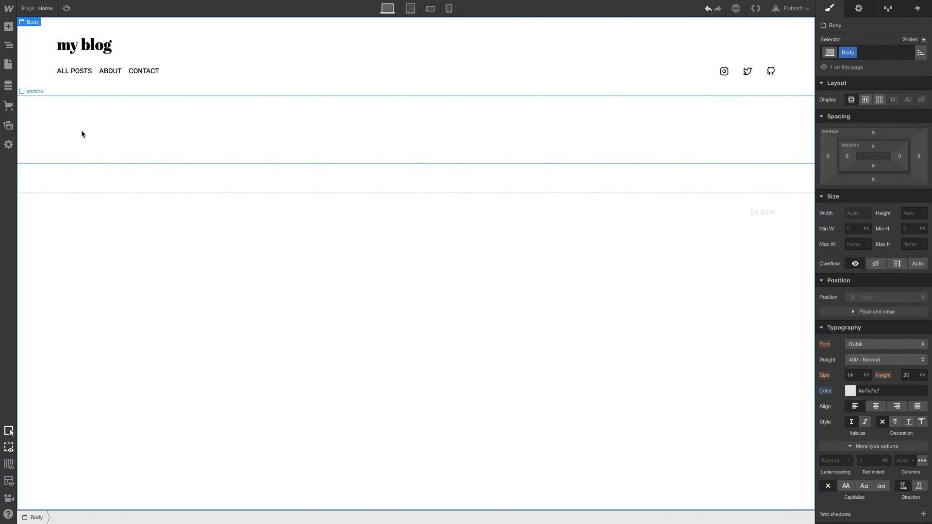
# - Open the CMS Blog Posts collection to review its 12 published posts
pyautogui.click(8, 88)
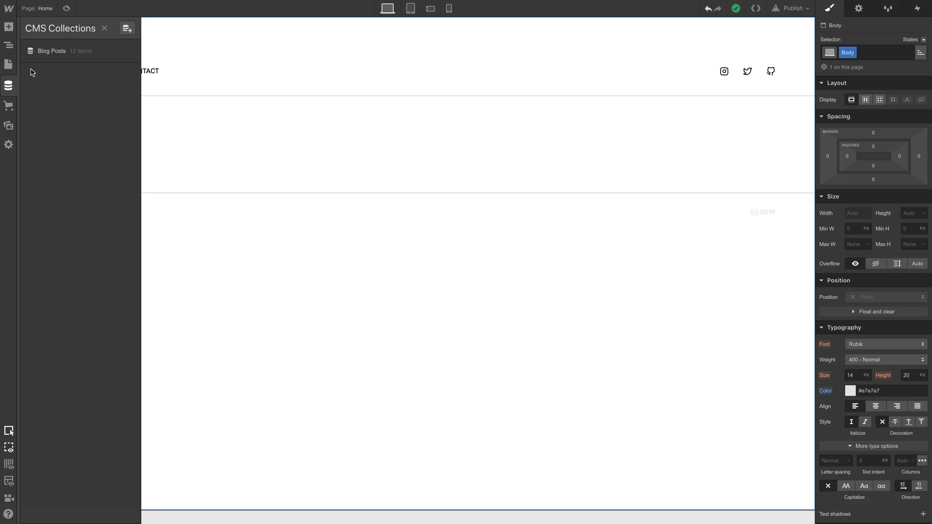
pyautogui.click(53, 55)
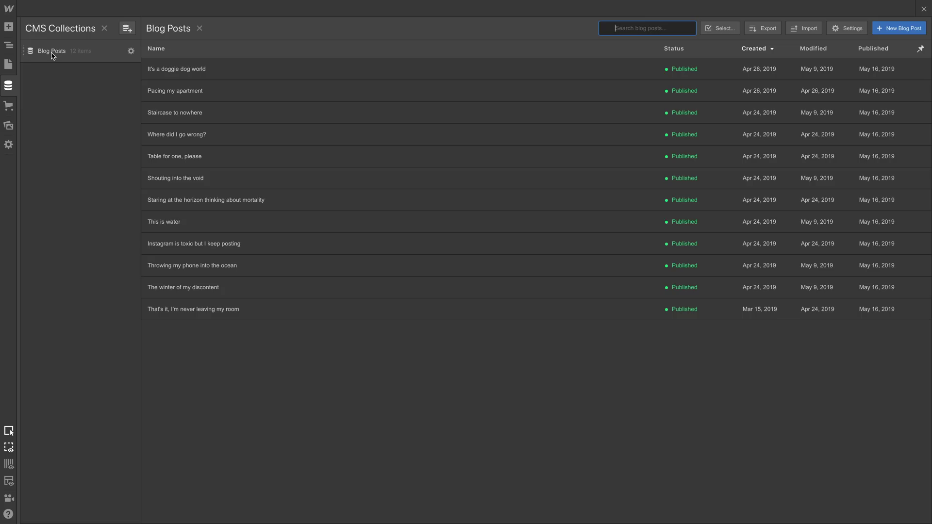
# - Close the Blog Posts collection and scroll down the home page canvas
pyautogui.press('Escape')
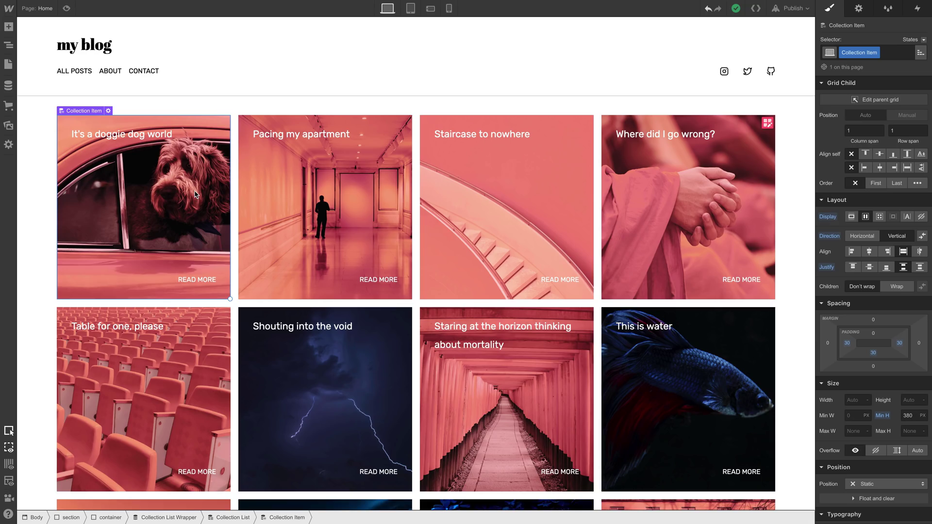
pyautogui.scroll(-3, 194, 194)
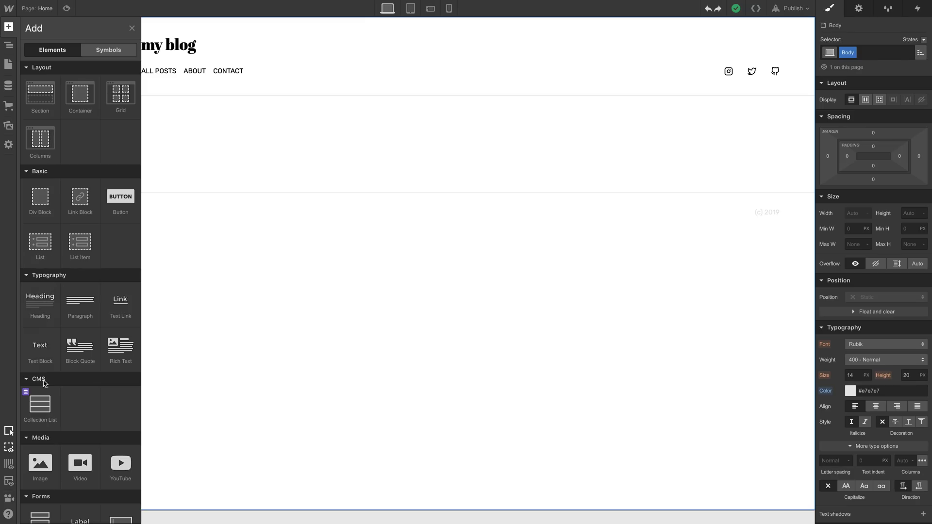
# - Drop a Collection List into the section's container and set its source to Blog Posts
pyautogui.moveTo(46, 401); pyautogui.dragTo(51, 91)
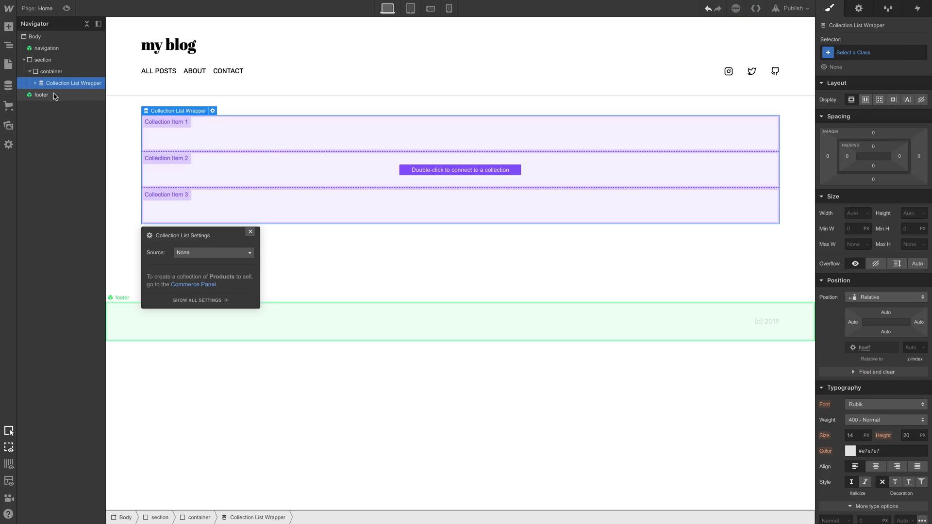
pyautogui.click(197, 253)
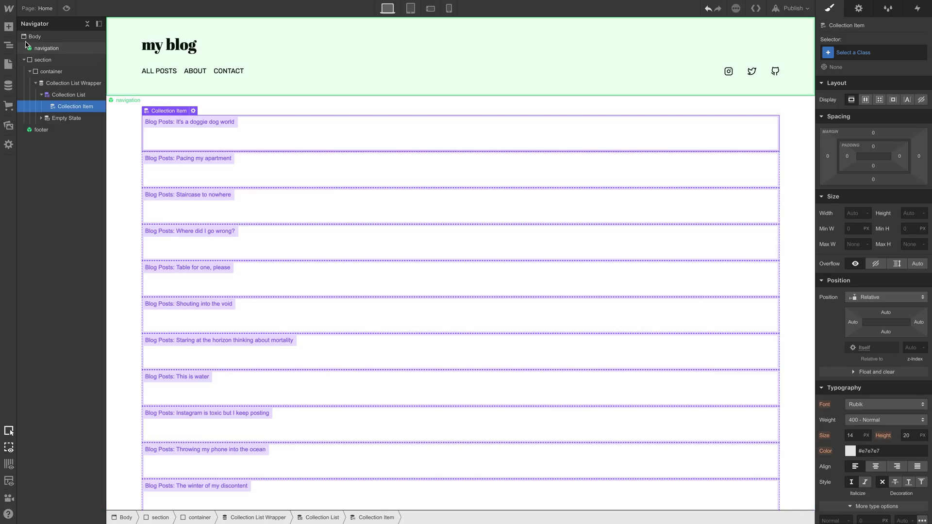
pyautogui.click(8, 27)
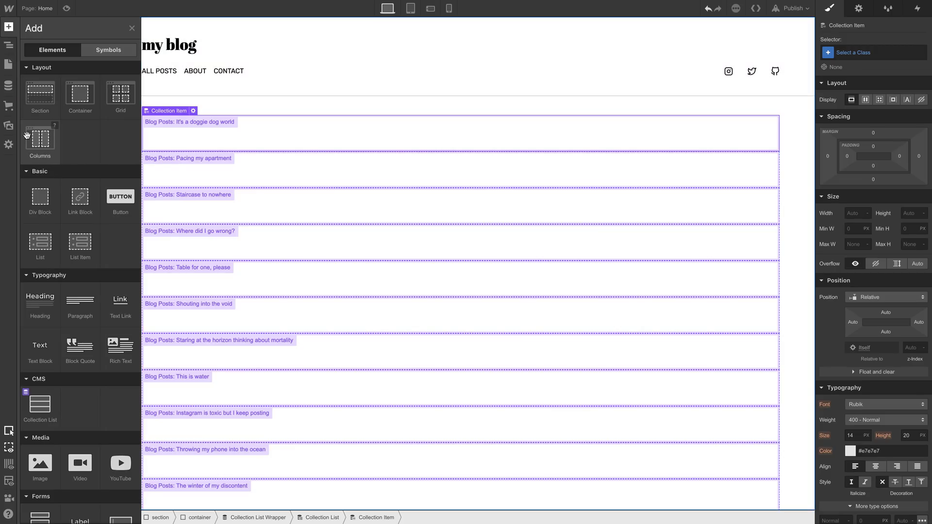
# - Put a Heading in the collection item and bind its text to the Blog Posts Name field
pyautogui.moveTo(40, 303); pyautogui.dragTo(202, 142)
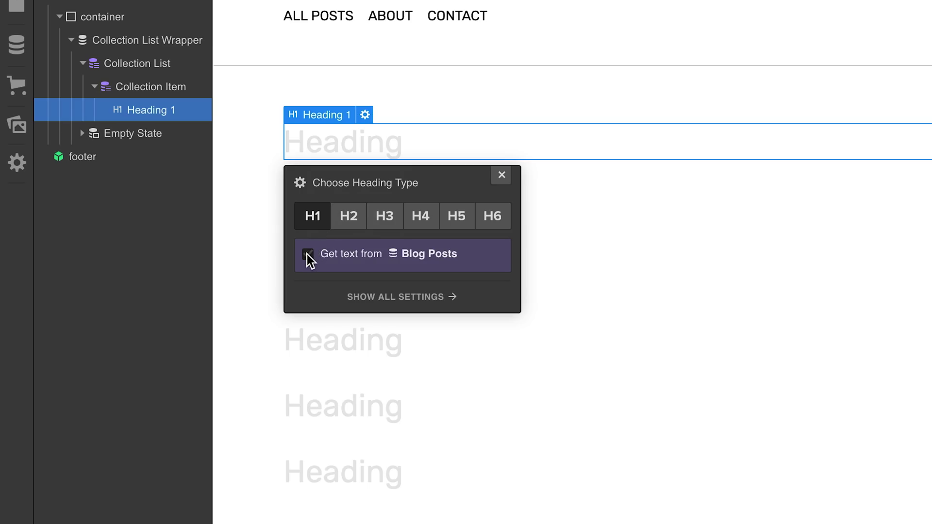
pyautogui.click(307, 255)
pyautogui.click(324, 285)
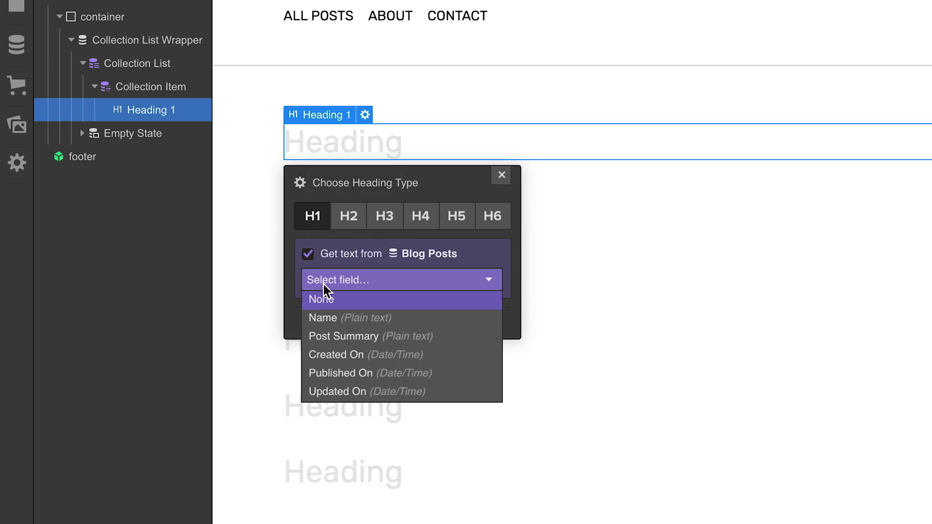
pyautogui.click(337, 321)
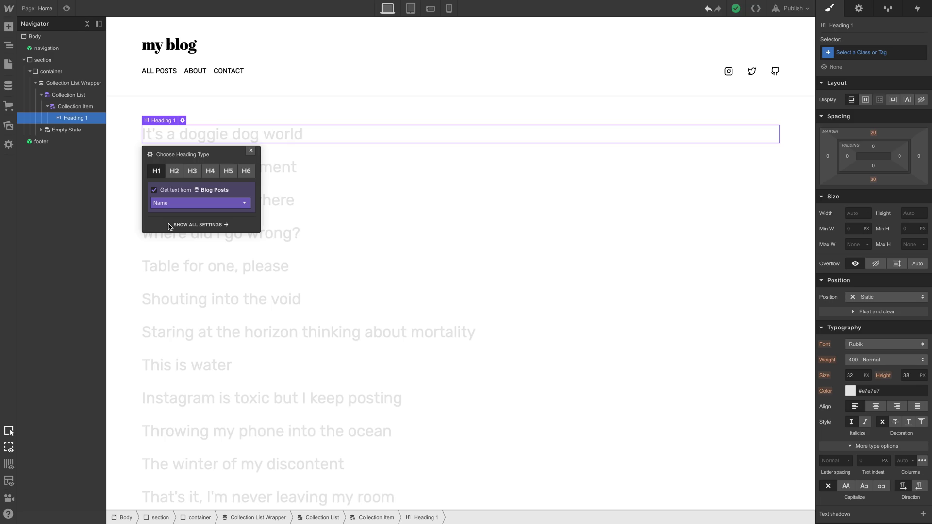
# - Set the post title headings' Typography size to 20 px
pyautogui.click(252, 151)
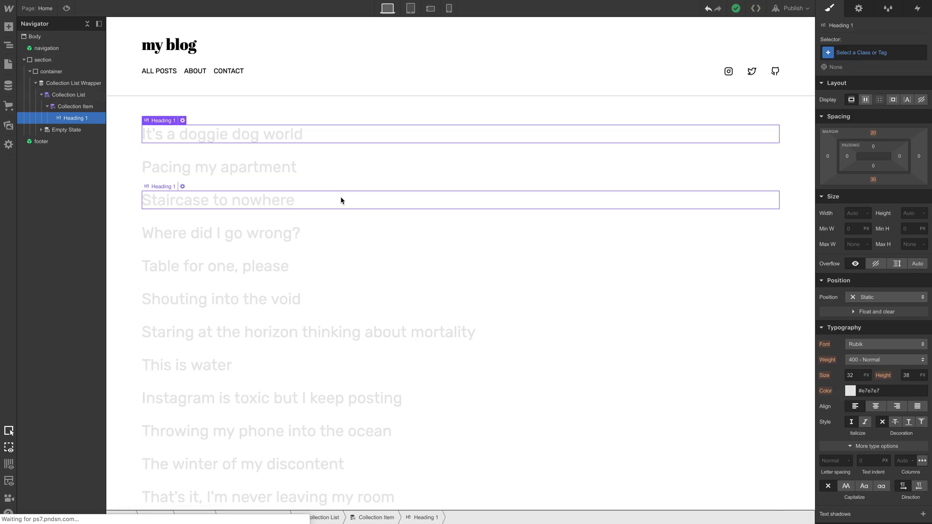
pyautogui.click(854, 376)
pyautogui.write('20')
pyautogui.press('Up')
pyautogui.press('Up')
pyautogui.press('Up')
pyautogui.press('Up')
pyautogui.press('Up')
pyautogui.press('Up')
pyautogui.press('Up')
pyautogui.press('Up')
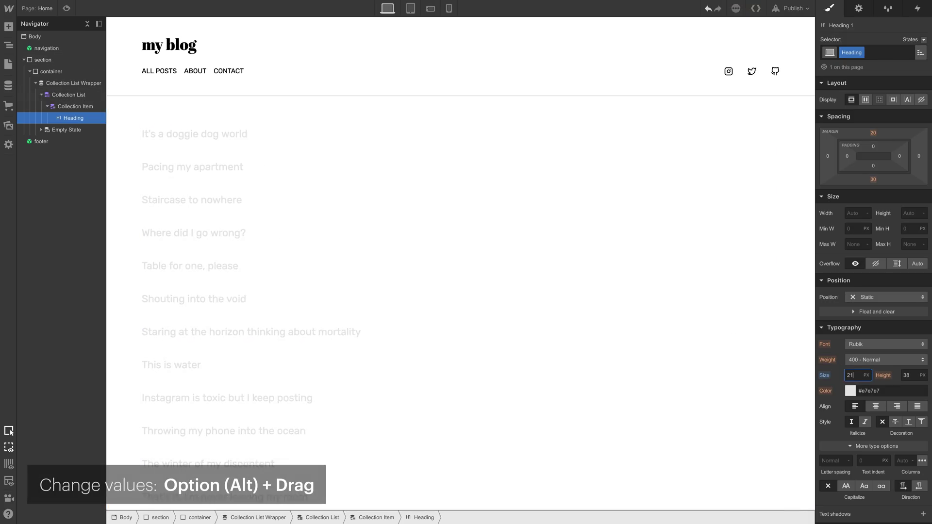
pyautogui.press('Up')
pyautogui.press('Up')
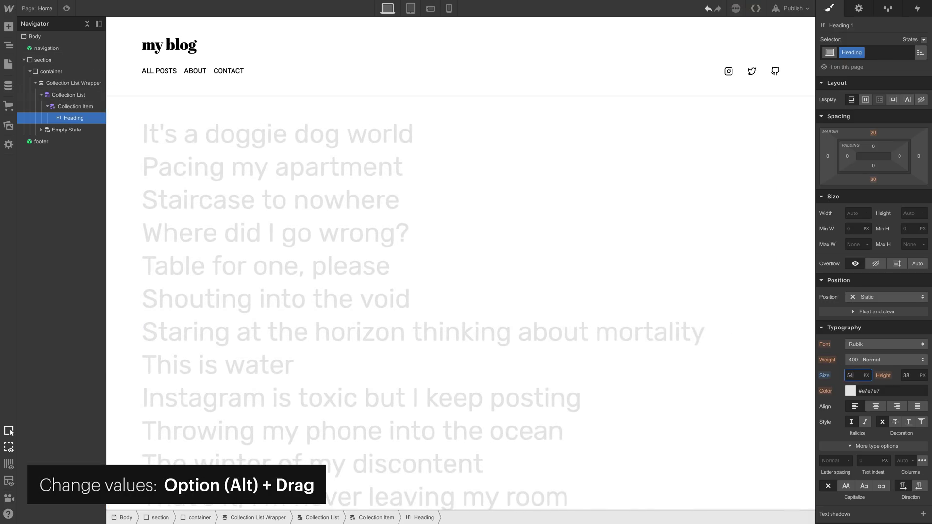
pyautogui.press('Down')
pyautogui.press('Down')
pyautogui.press('Down')
pyautogui.press('Down')
pyautogui.press('Down')
pyautogui.press('Down')
pyautogui.press('Down')
pyautogui.press('Down')
pyautogui.press('Down')
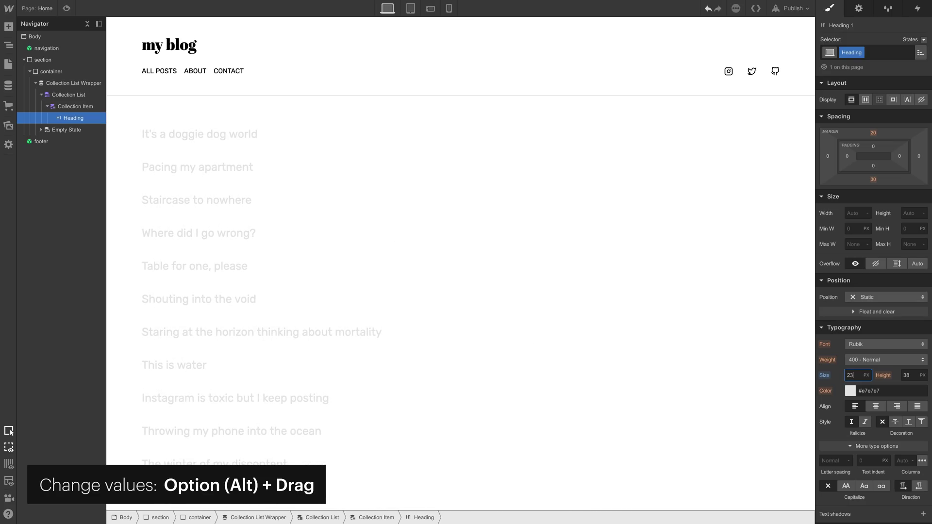
pyautogui.press('Down')
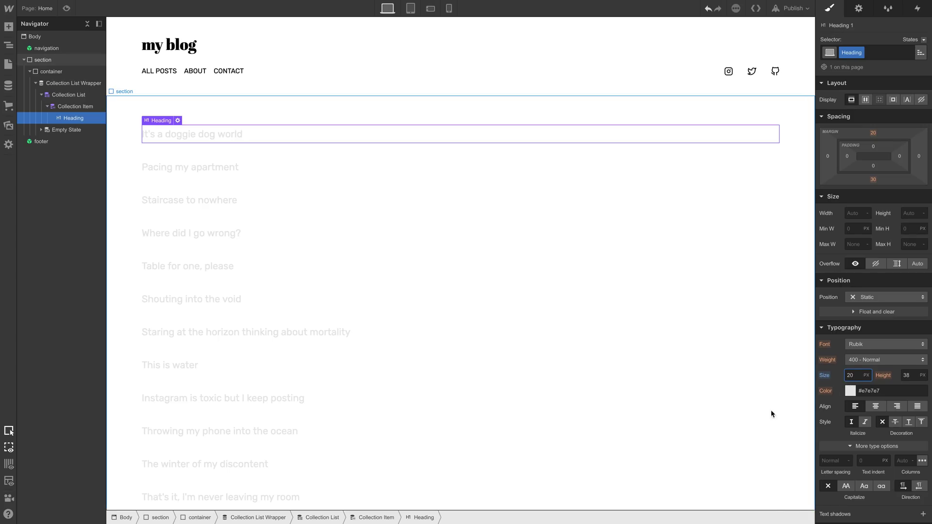
# - Bind the Collection Item's background image to each post's Main Image field
pyautogui.click(392, 517)
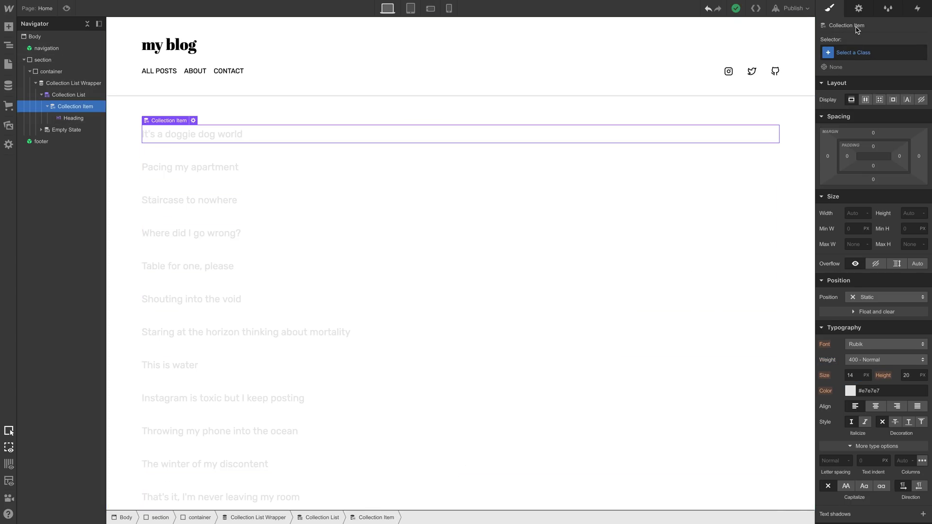
pyautogui.click(859, 10)
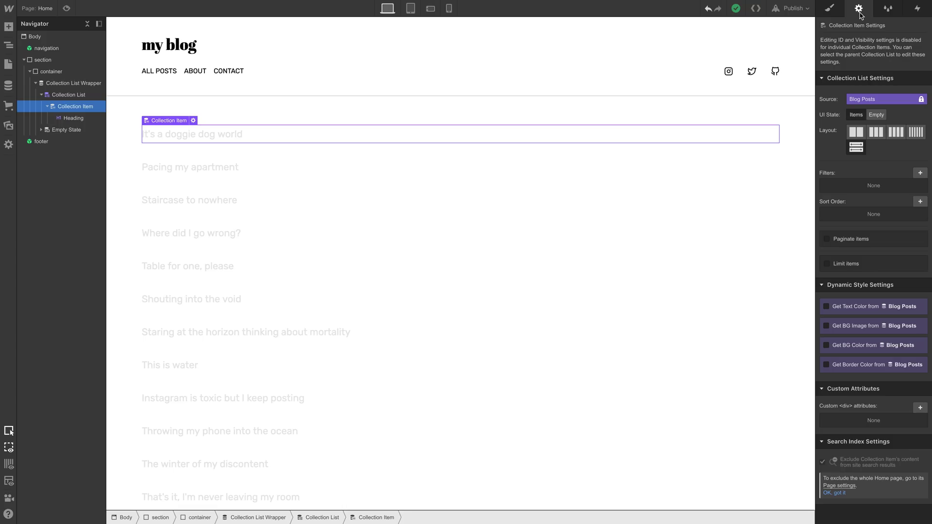
pyautogui.click(826, 307)
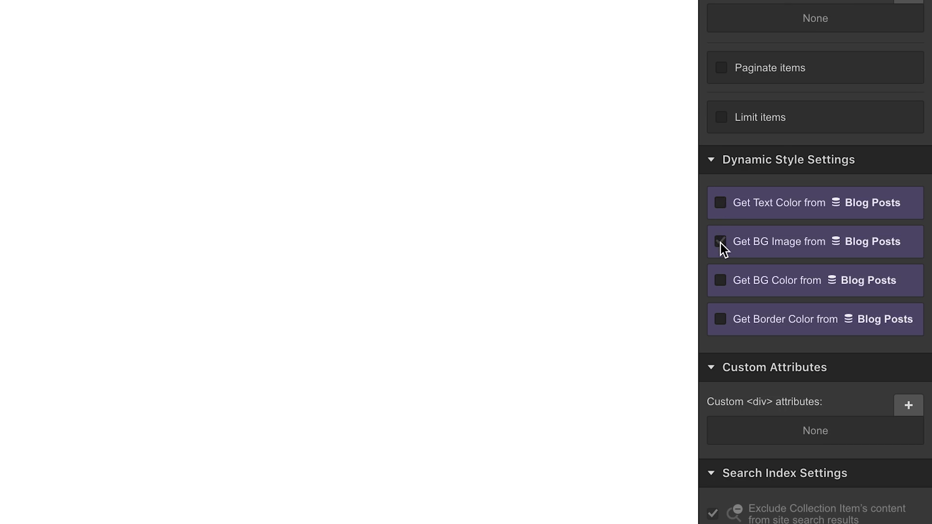
pyautogui.click(720, 242)
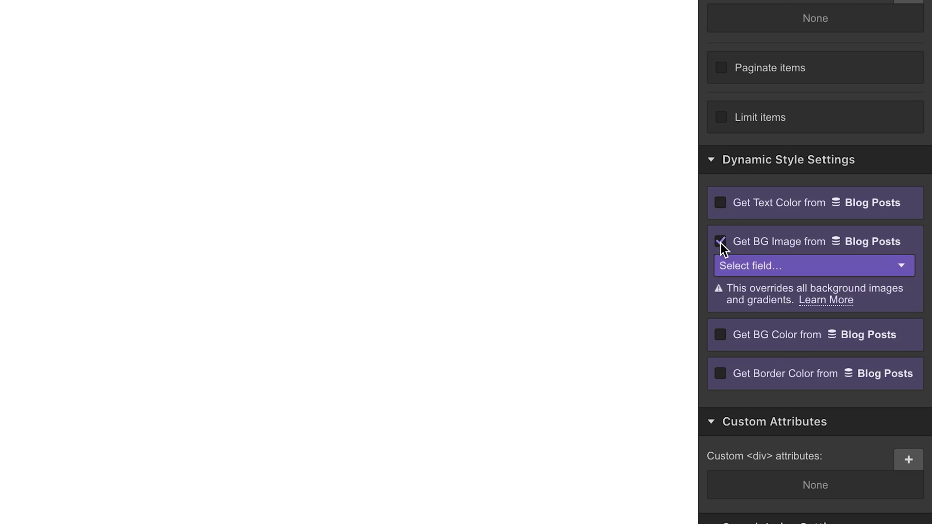
pyautogui.click(738, 267)
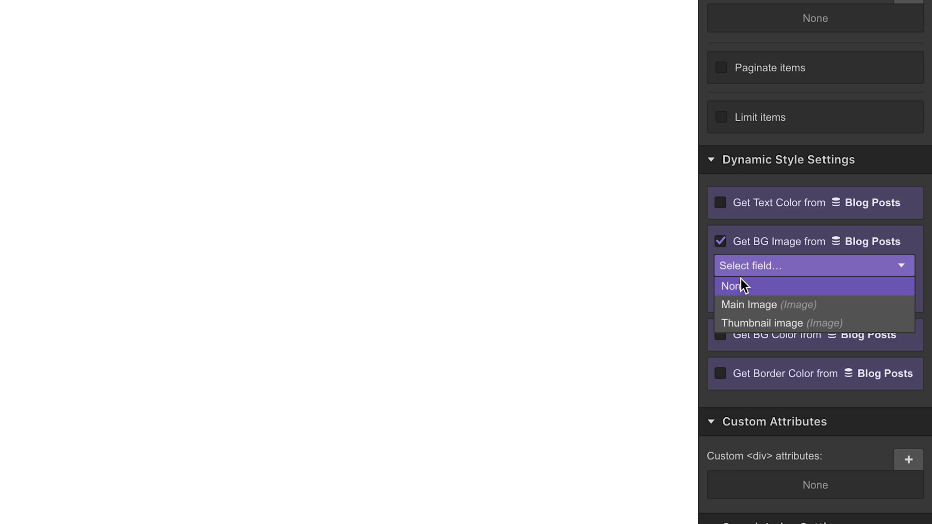
pyautogui.click(749, 310)
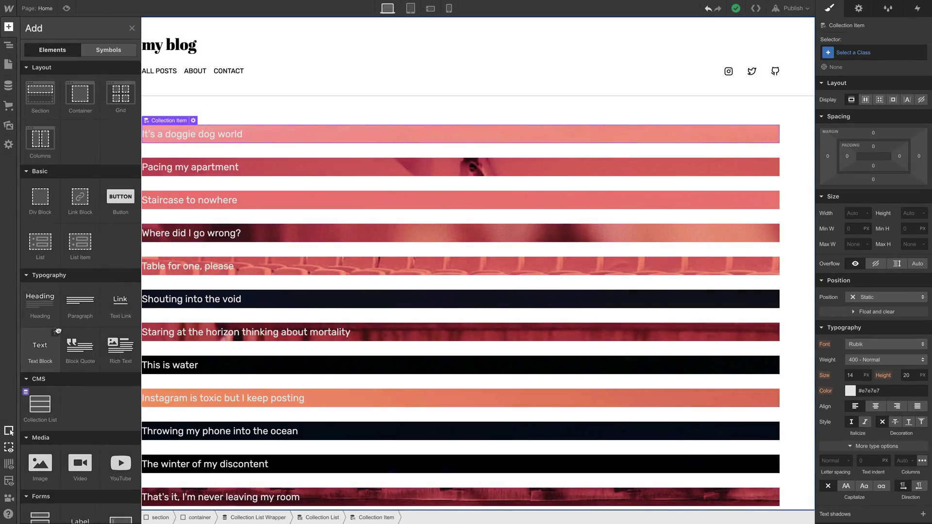
# - Add a 'Read more' text block to each card and set it to uppercase
pyautogui.moveTo(40, 346); pyautogui.dragTo(222, 141)
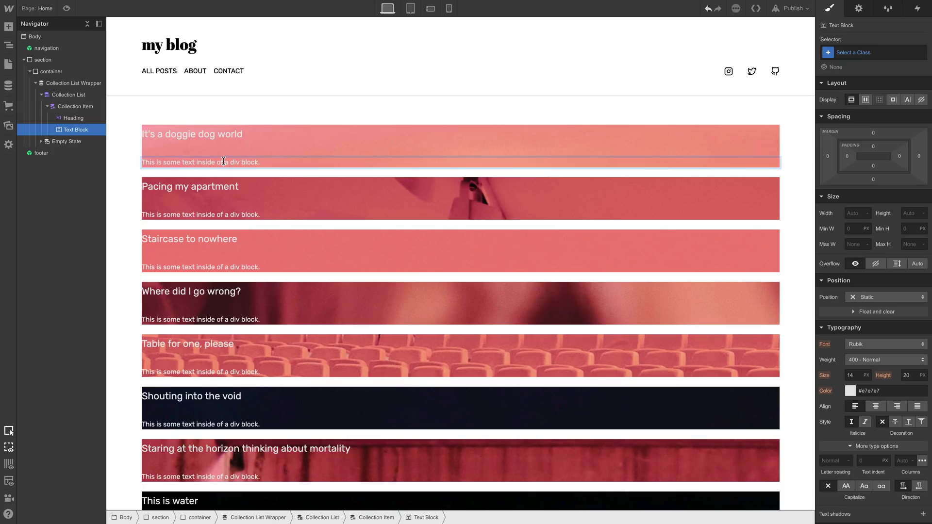
pyautogui.doubleClick(224, 162)
pyautogui.write('Read mo')
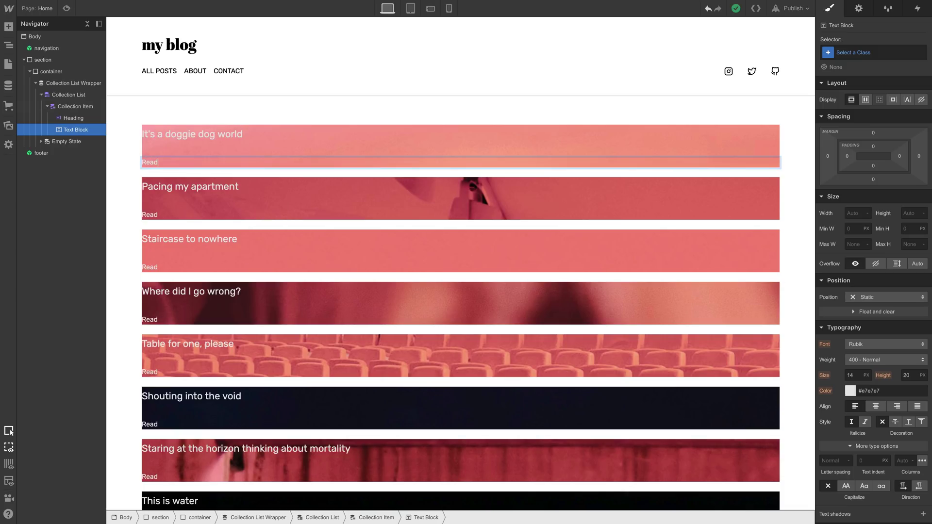
pyautogui.write('re')
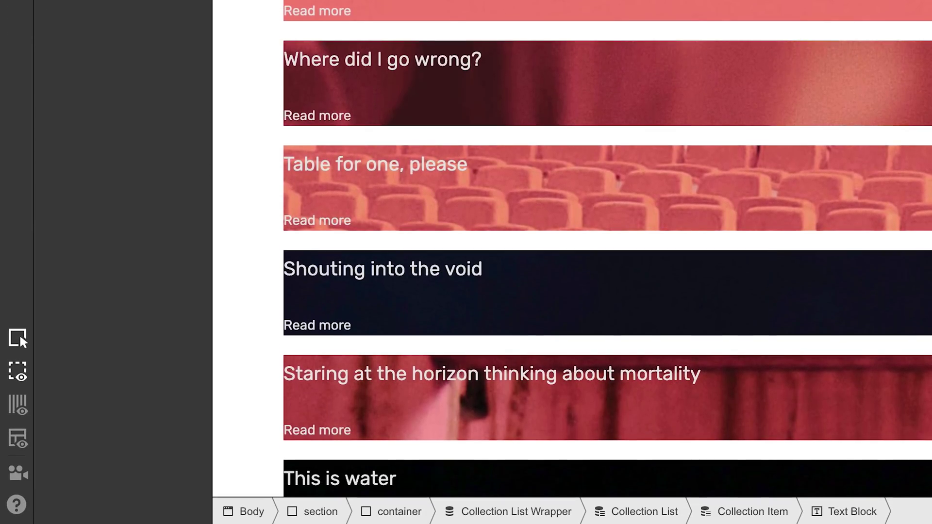
pyautogui.scroll(-4, 851, 374)
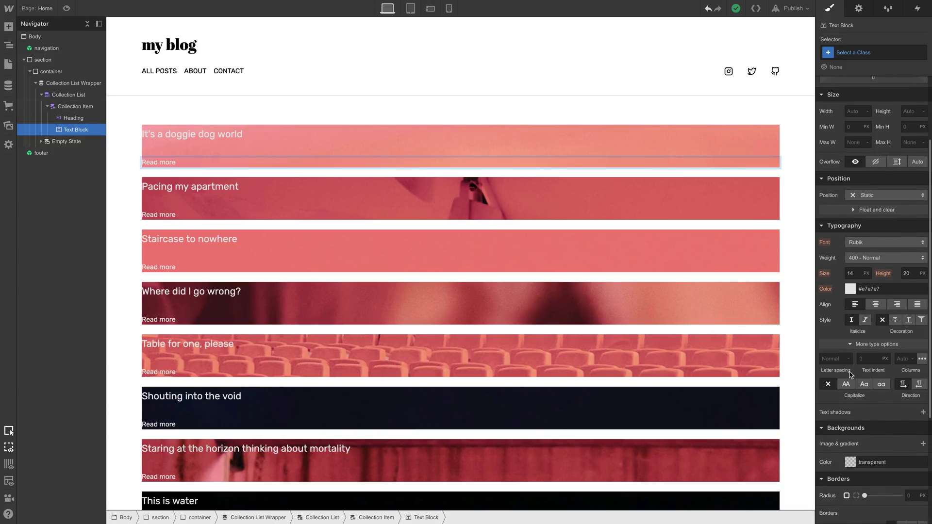
pyautogui.click(848, 385)
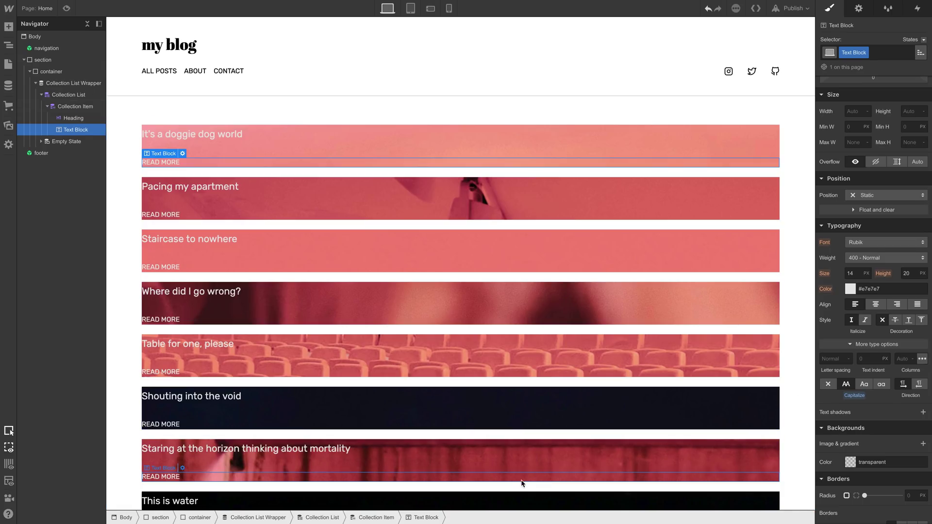
# - Make the Collection Item's text colour White
pyautogui.click(377, 518)
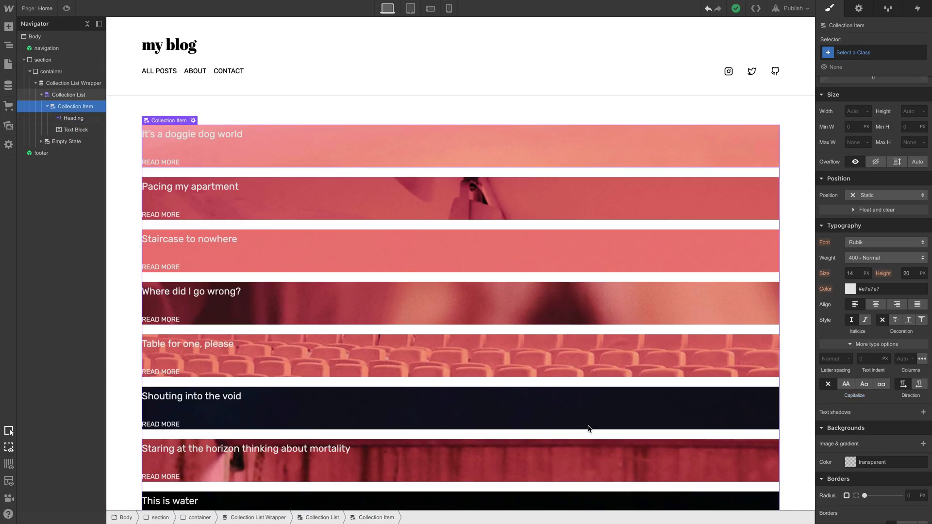
pyautogui.click(850, 289)
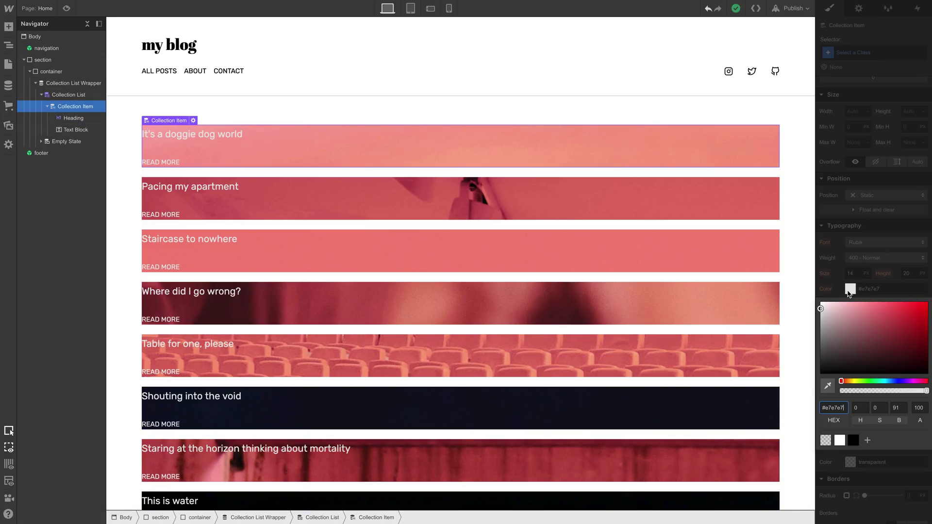
pyautogui.click(840, 440)
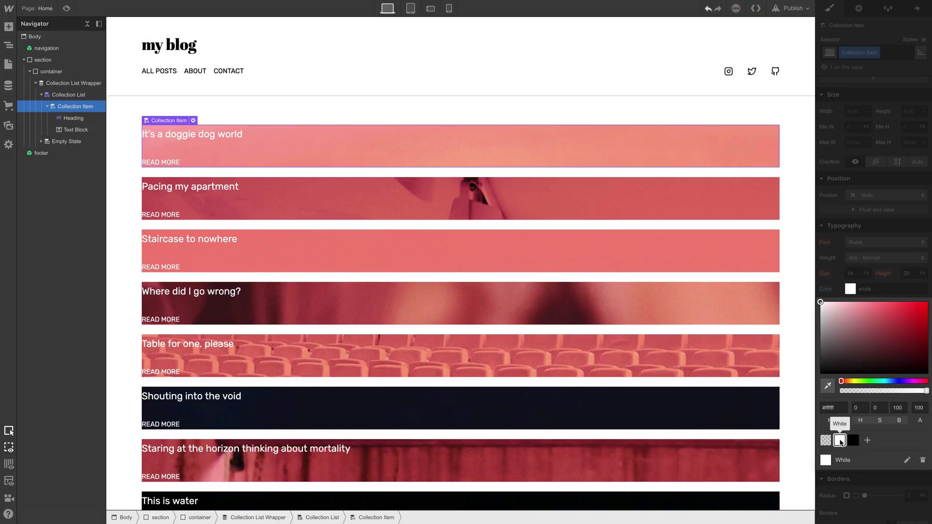
pyautogui.click(837, 290)
# - Set the card to vertical flex and align READ MORE to the end
pyautogui.scroll(3, 837, 290)
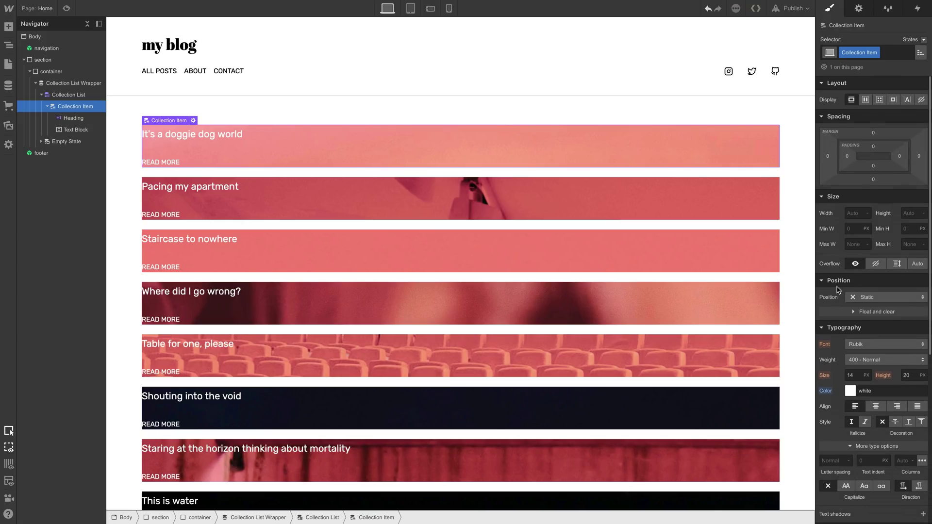
pyautogui.click(865, 101)
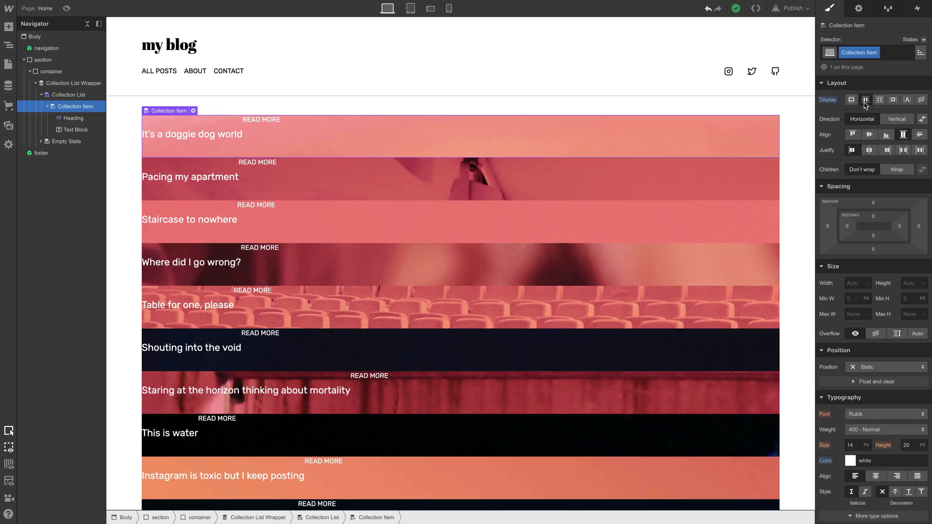
pyautogui.click(900, 119)
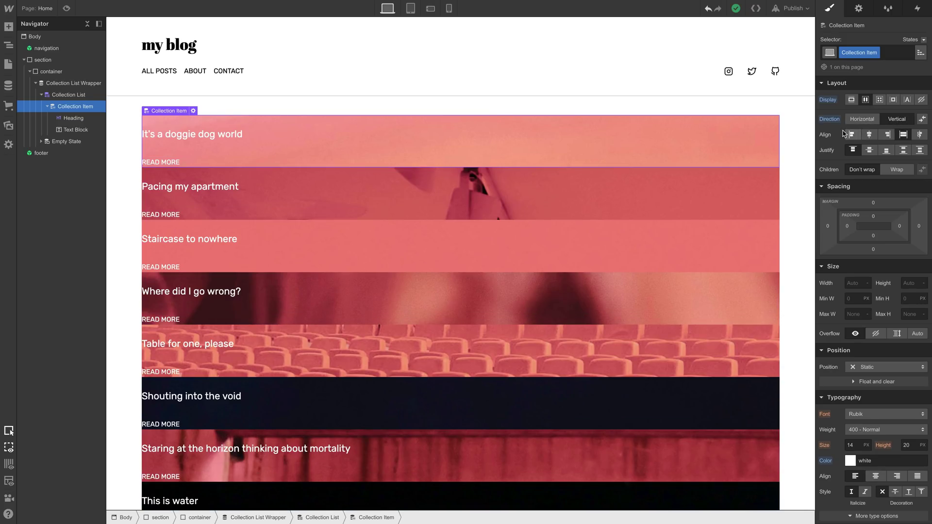
pyautogui.click(516, 163)
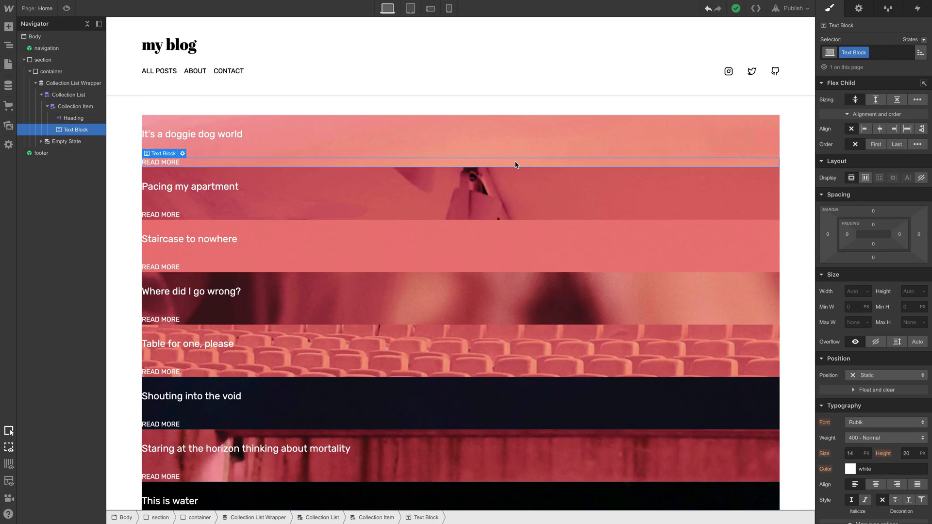
pyautogui.click(894, 129)
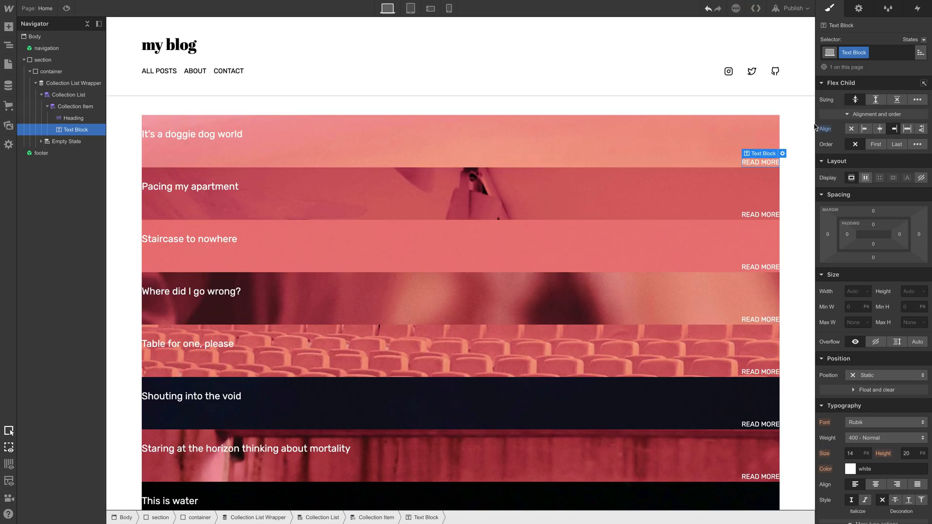
# - Set the Collection Item's padding to 30 px bottom, left and right
pyautogui.click(768, 121)
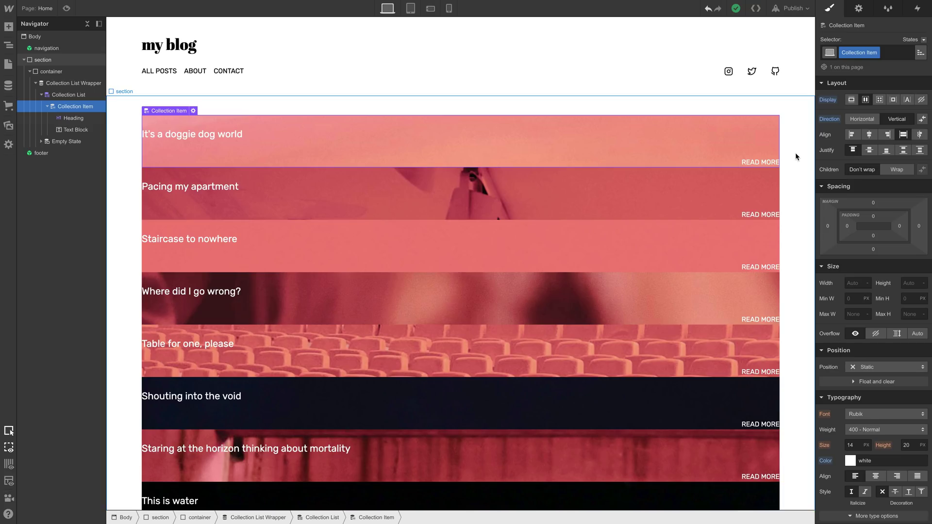
pyautogui.moveTo(871, 226); pyautogui.dragTo(873, 244)
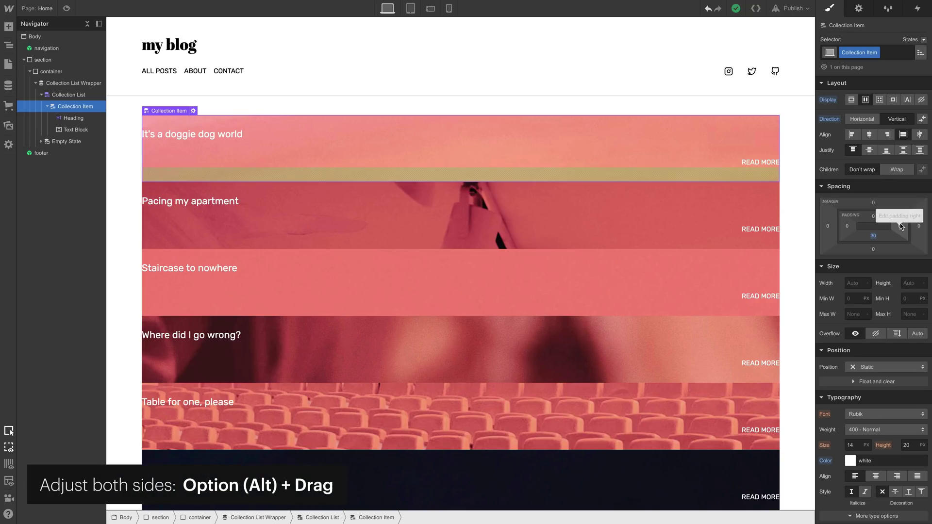
pyautogui.moveTo(899, 224); pyautogui.dragTo(857, 221)
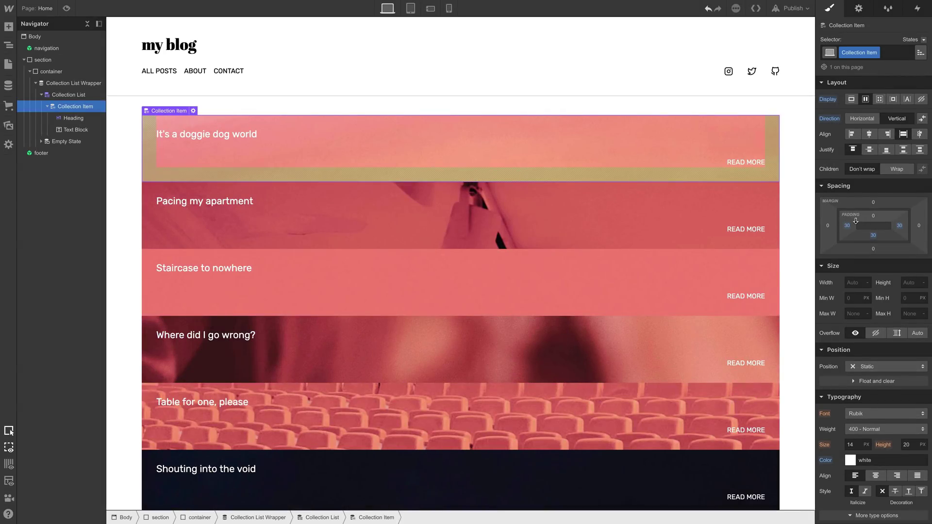
# - Set the card background image to Cover size with a centered position
pyautogui.scroll(-10, 855, 221)
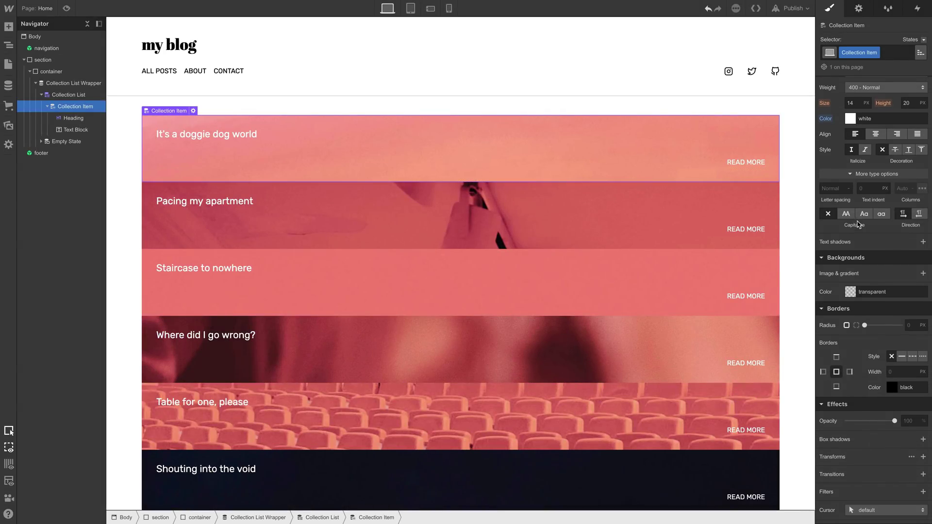
pyautogui.click(924, 273)
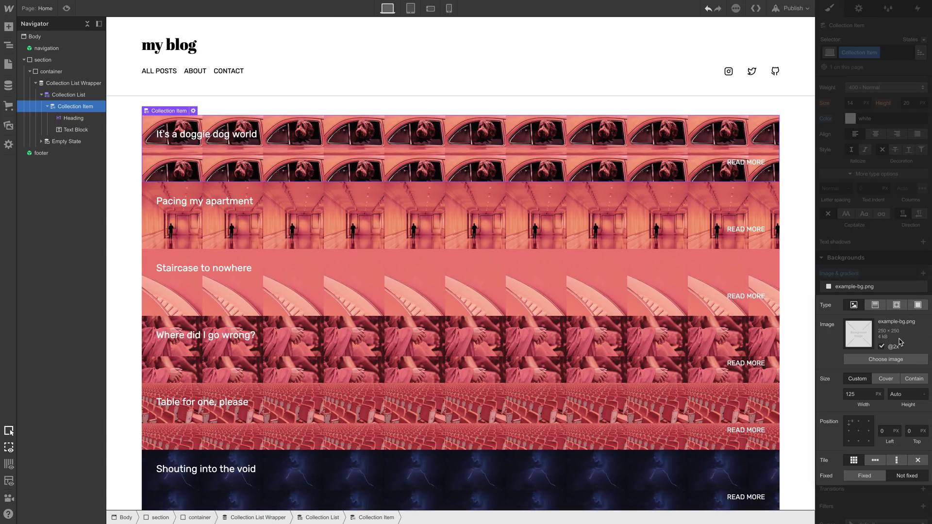
pyautogui.click(887, 379)
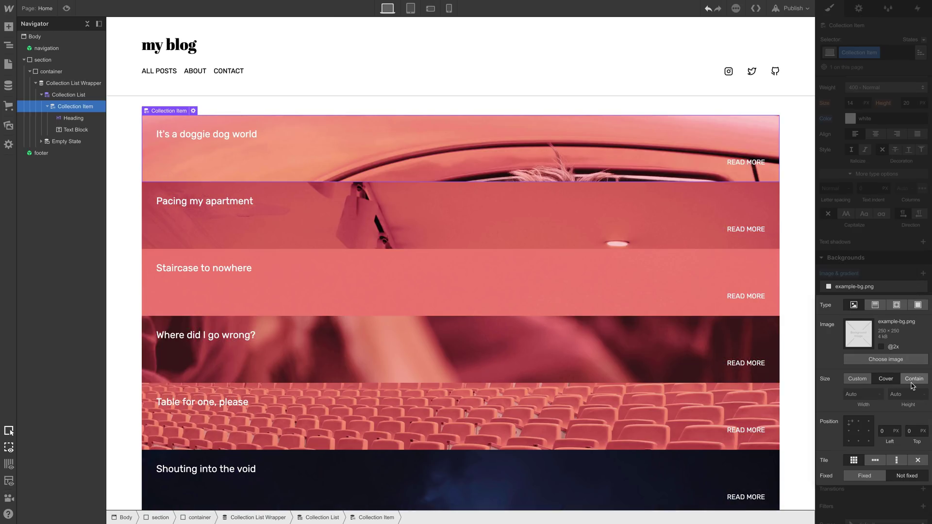
pyautogui.click(912, 383)
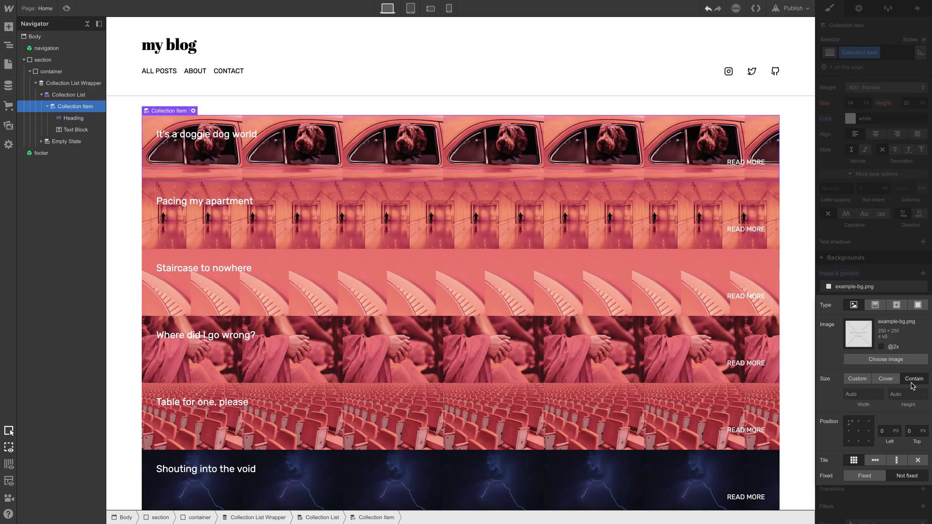
pyautogui.click(886, 379)
pyautogui.click(859, 431)
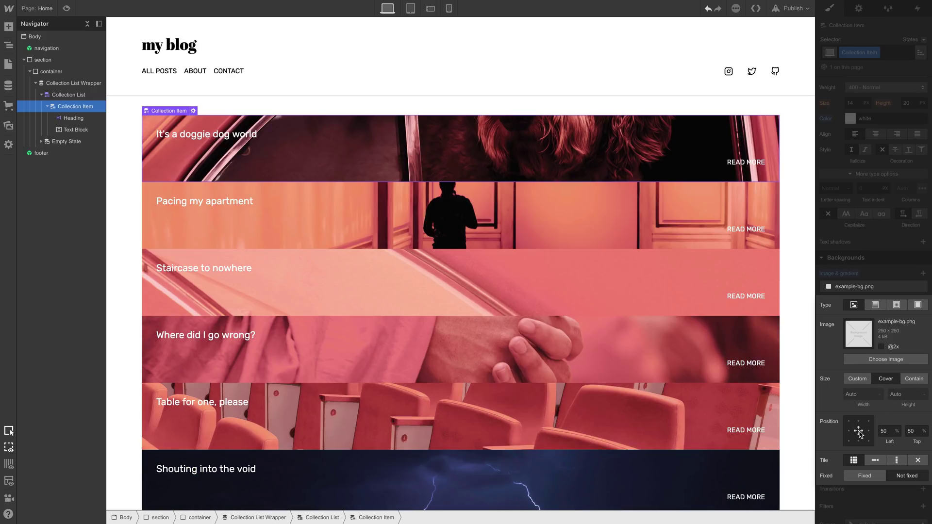
pyautogui.click(883, 273)
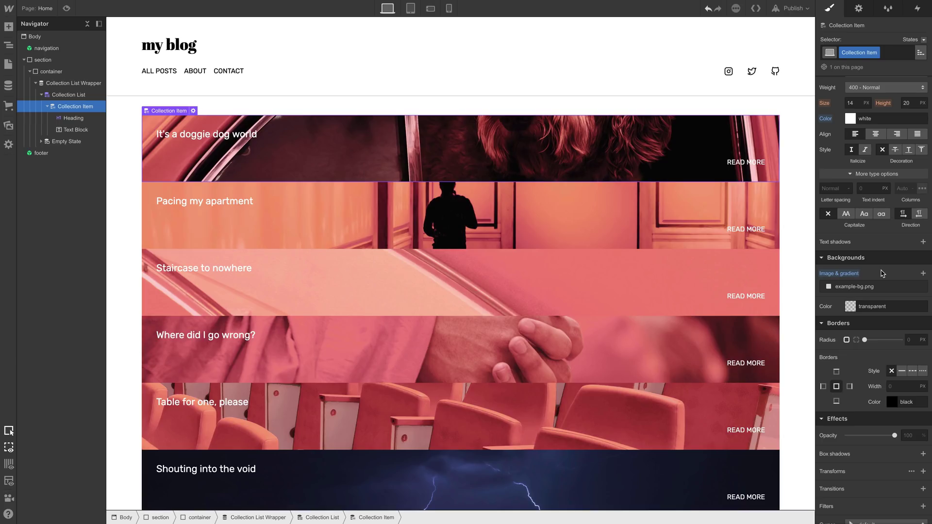
# - Give each post card a 380 px minimum height, with title at top and READ MORE at bottom
pyautogui.scroll(7, 882, 273)
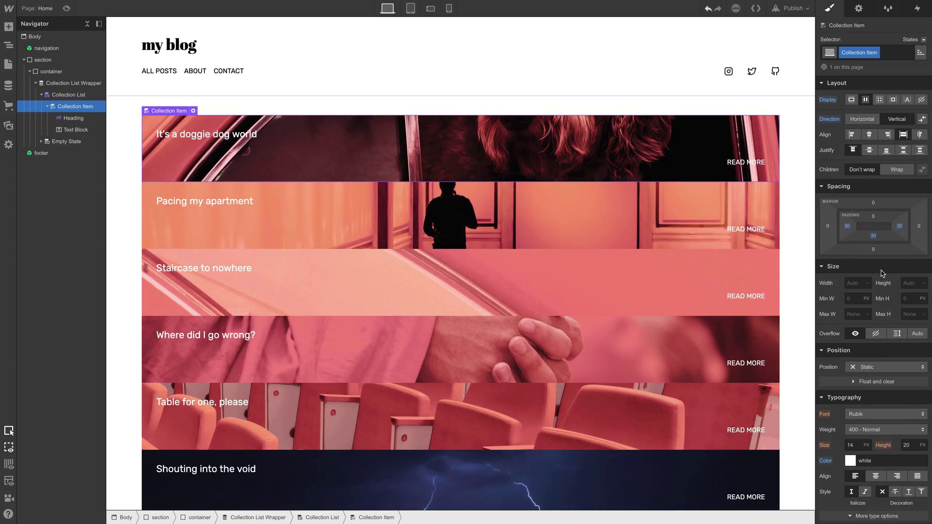
pyautogui.moveTo(906, 298)
pyautogui.mouseDown()
pyautogui.moveTo(923, 272)
pyautogui.moveTo(910, 300)
pyautogui.mouseUp()
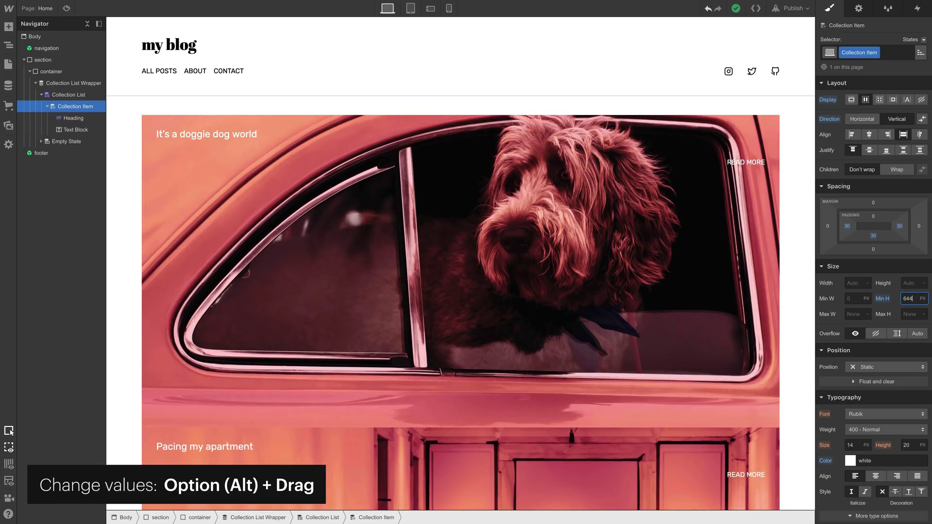
pyautogui.doubleClick(908, 299)
pyautogui.write('380')
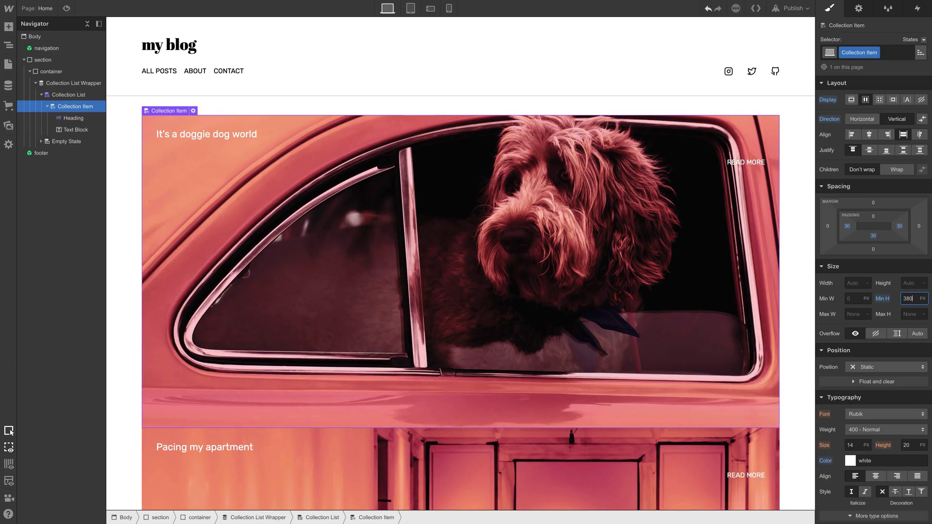
pyautogui.press('Return')
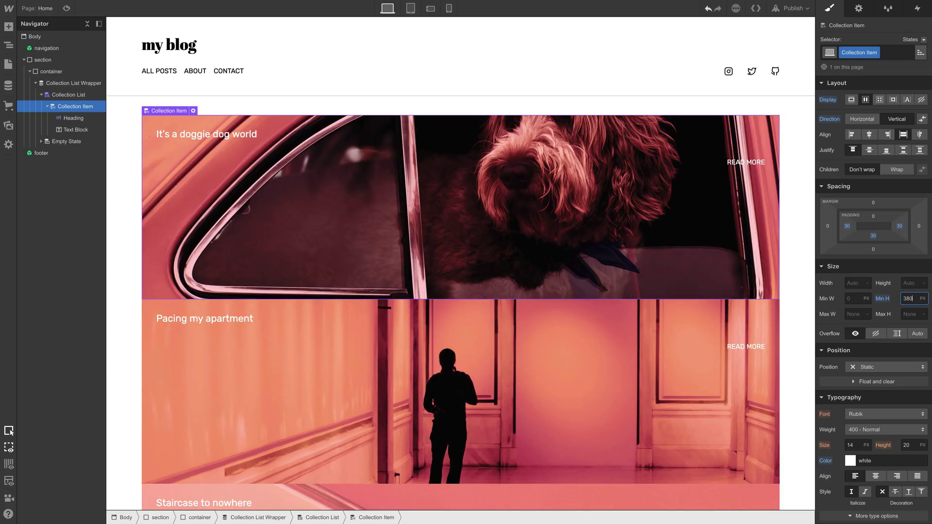
pyautogui.click(762, 244)
pyautogui.click(904, 150)
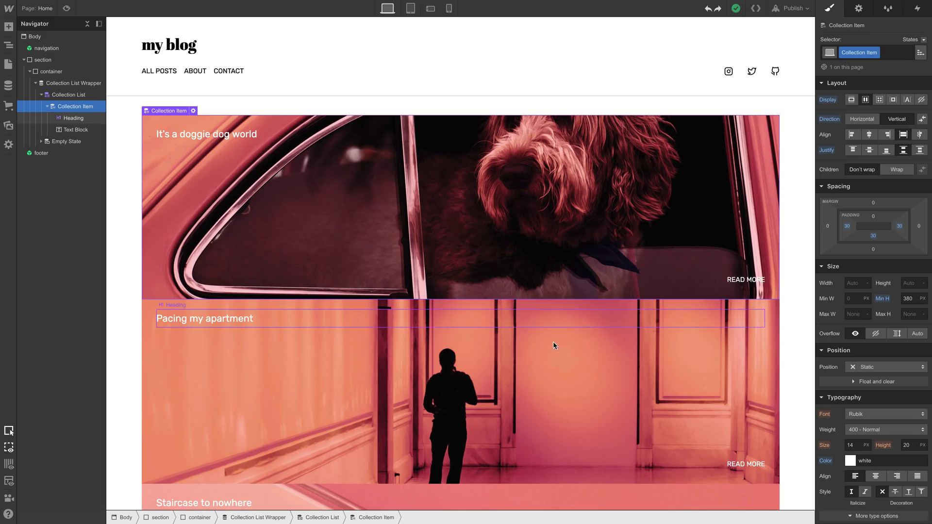
# - Select the post collection list and switch its display to Grid
pyautogui.click(322, 517)
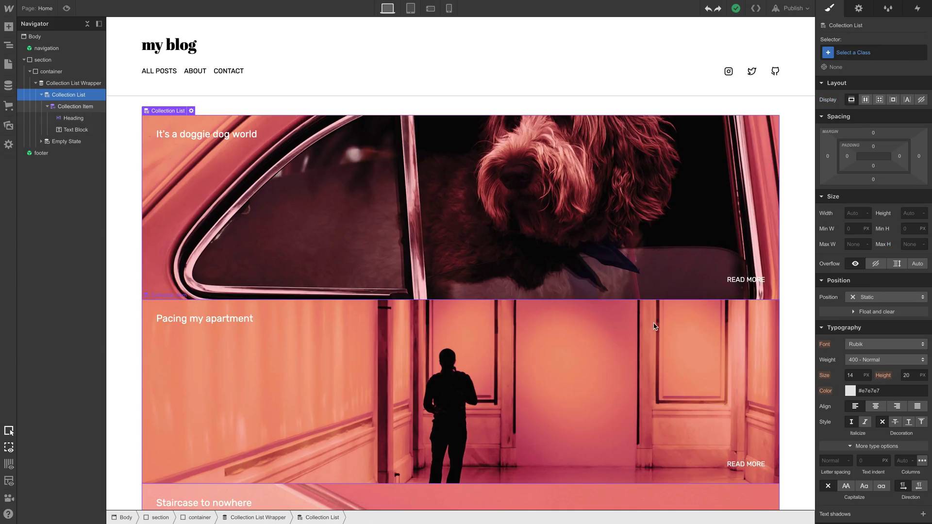
pyautogui.click(880, 100)
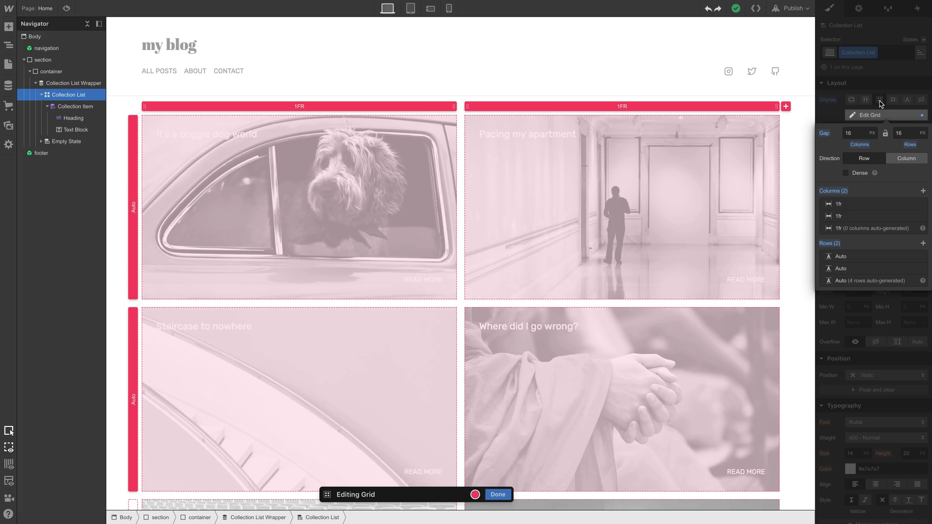
# - Experiment with grid columns: add to five, remove to two, then add back to five 1fr columns
pyautogui.click(923, 191)
pyautogui.click(923, 191)
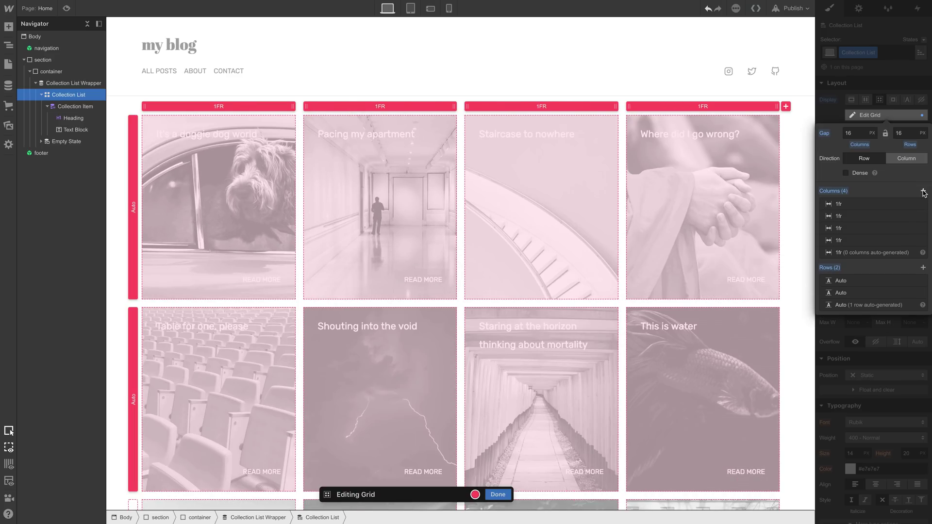
pyautogui.click(924, 192)
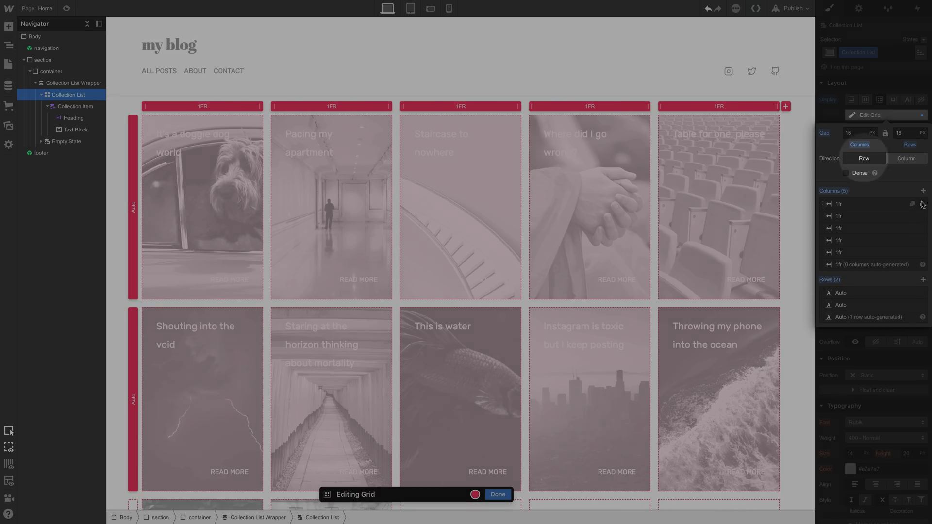
pyautogui.click(923, 204)
pyautogui.click(923, 204)
pyautogui.click(923, 204)
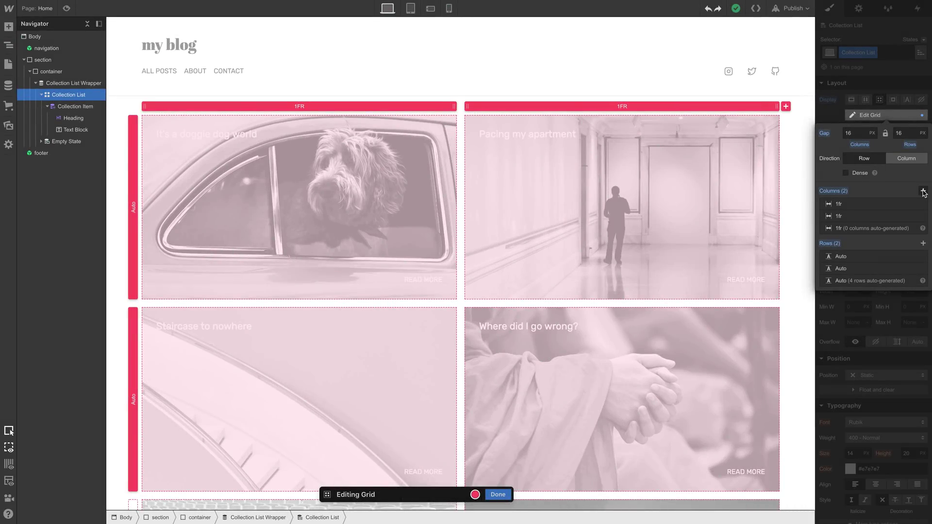
pyautogui.click(924, 192)
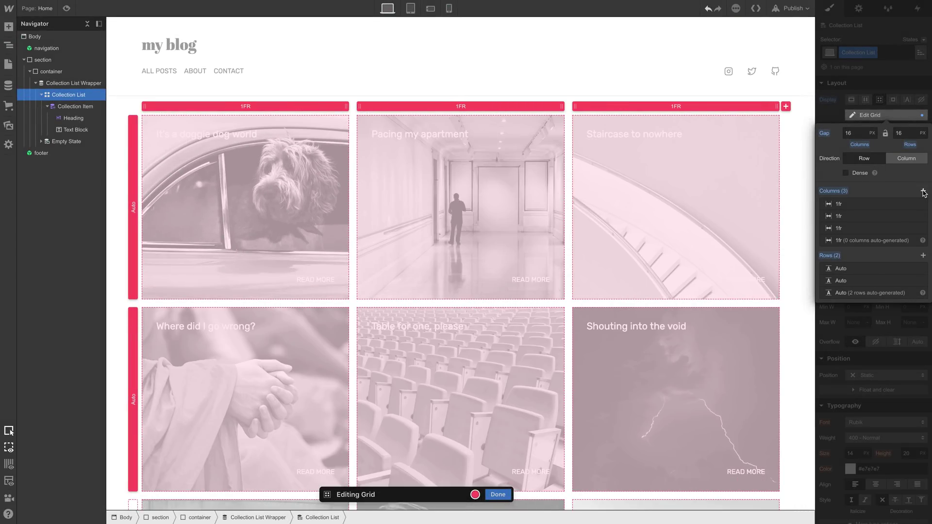
pyautogui.click(924, 191)
pyautogui.click(923, 191)
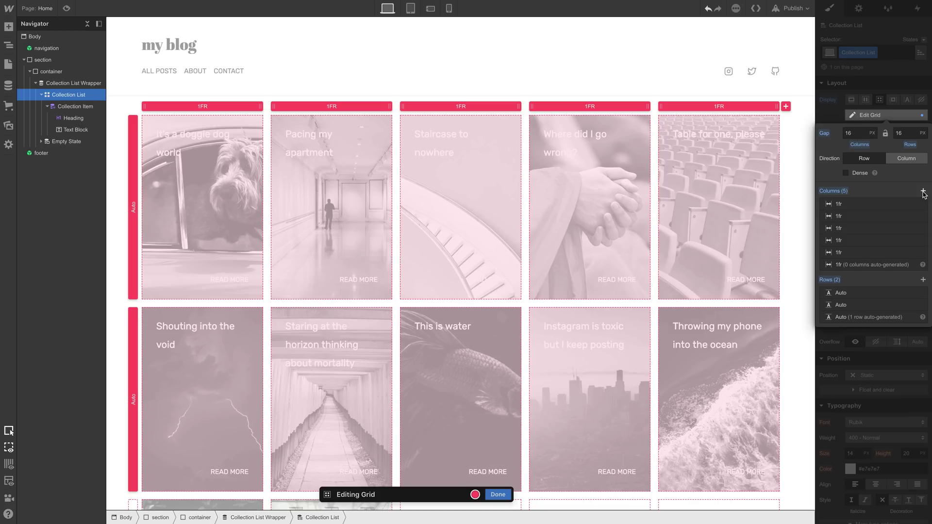
# - Remove grid columns until only a single column remains
pyautogui.click(922, 205)
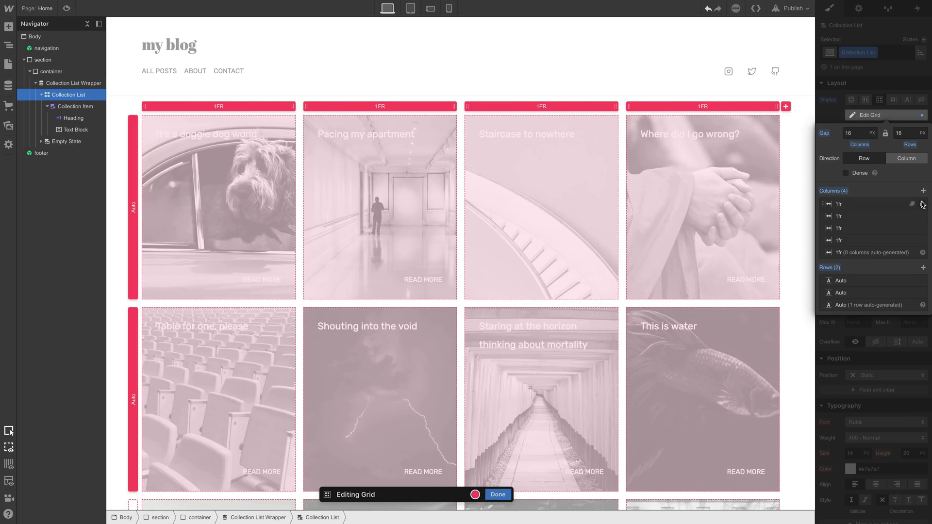
pyautogui.click(923, 204)
pyautogui.click(923, 204)
pyautogui.click(923, 205)
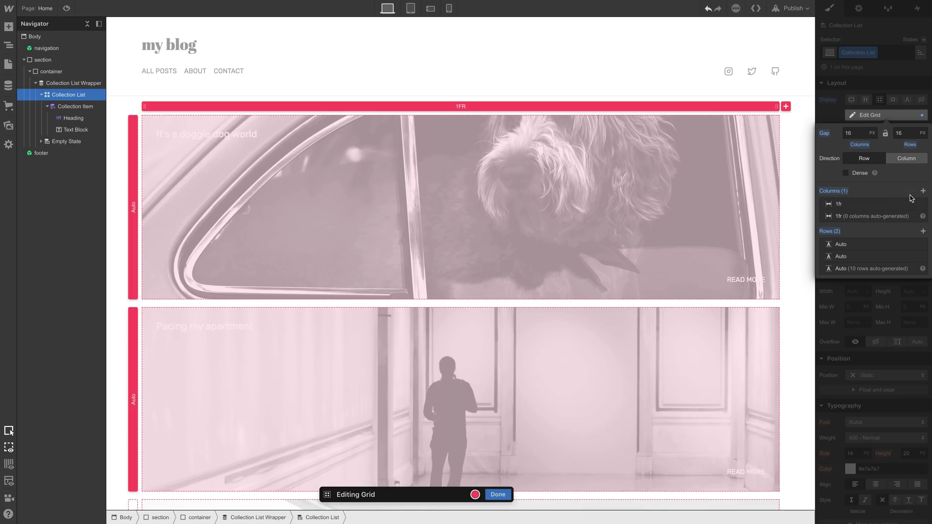
# - Size the column as Min/Max with auto-fit, a 300 px minimum and 1fr maximum
pyautogui.click(735, 106)
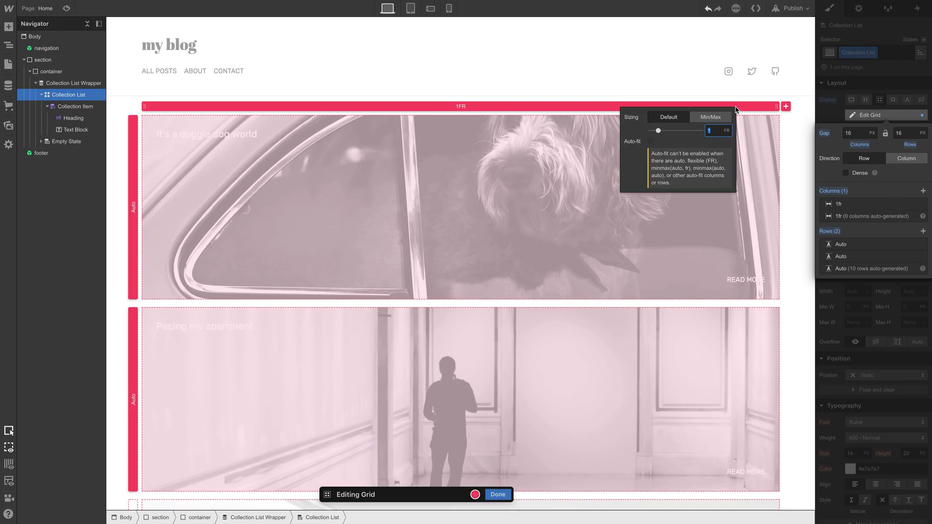
pyautogui.click(712, 122)
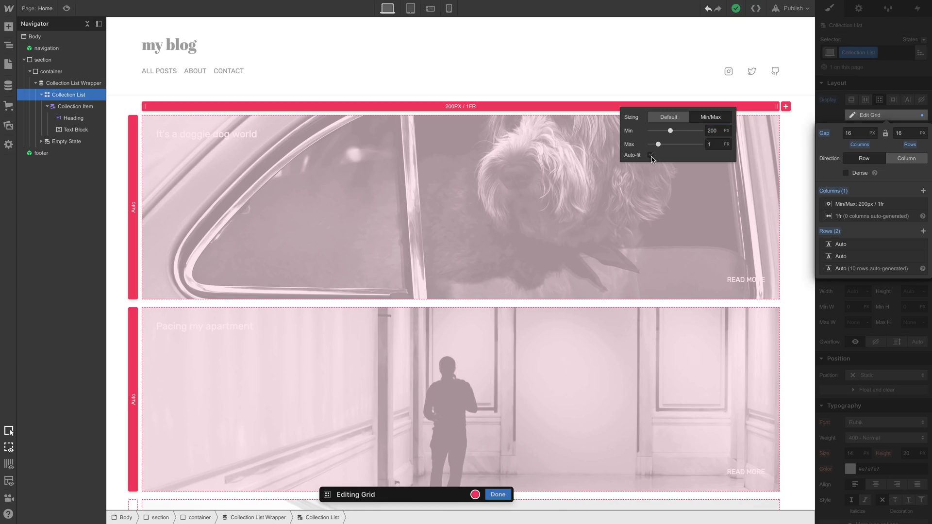
pyautogui.click(369, 310)
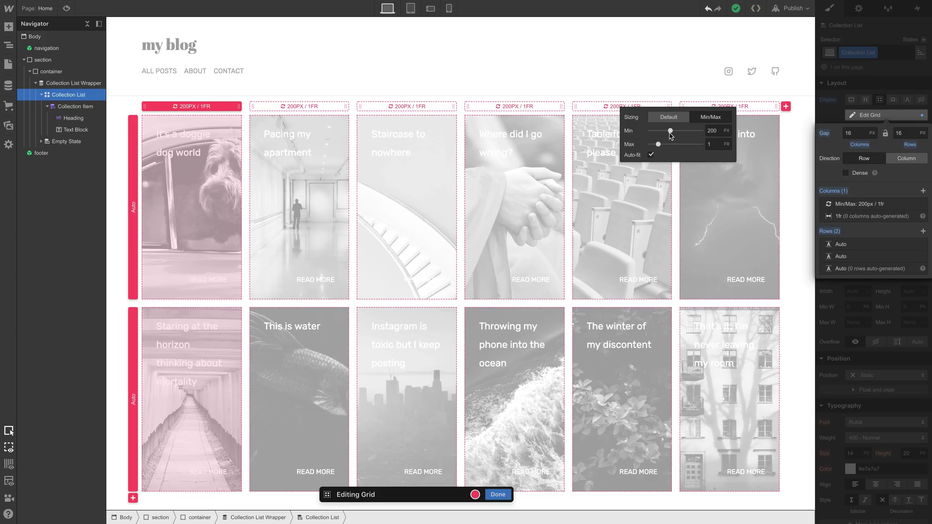
pyautogui.moveTo(670, 133); pyautogui.dragTo(681, 132)
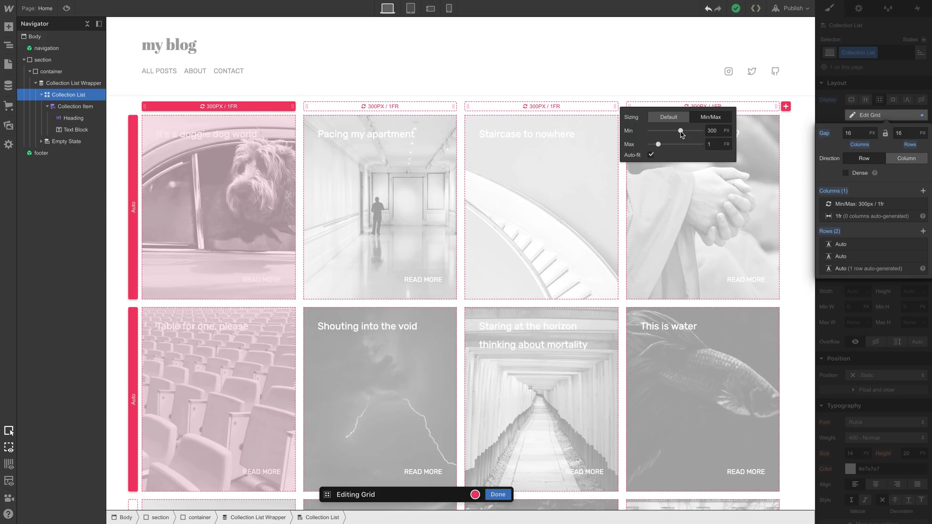
pyautogui.click(603, 162)
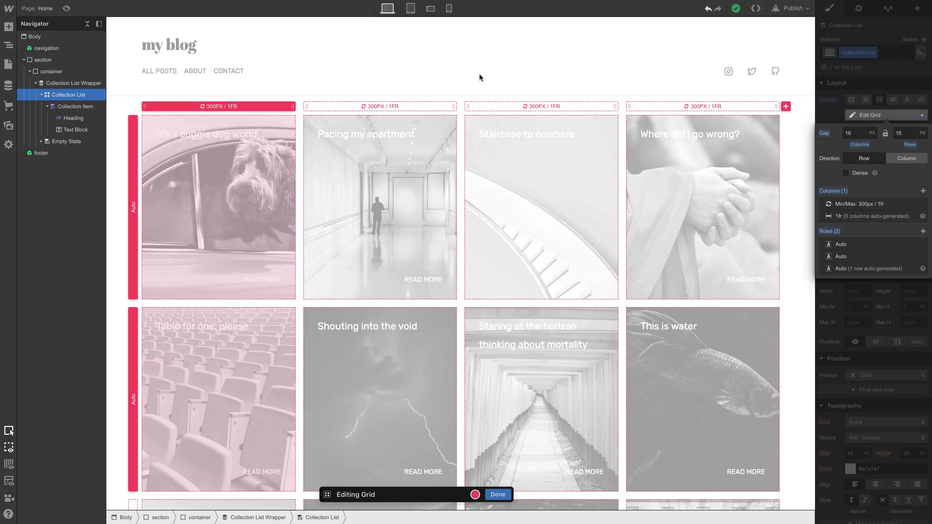
# - Preview the grid at tablet, phone landscape and phone portrait widths, then narrow the published site's window
pyautogui.click(411, 10)
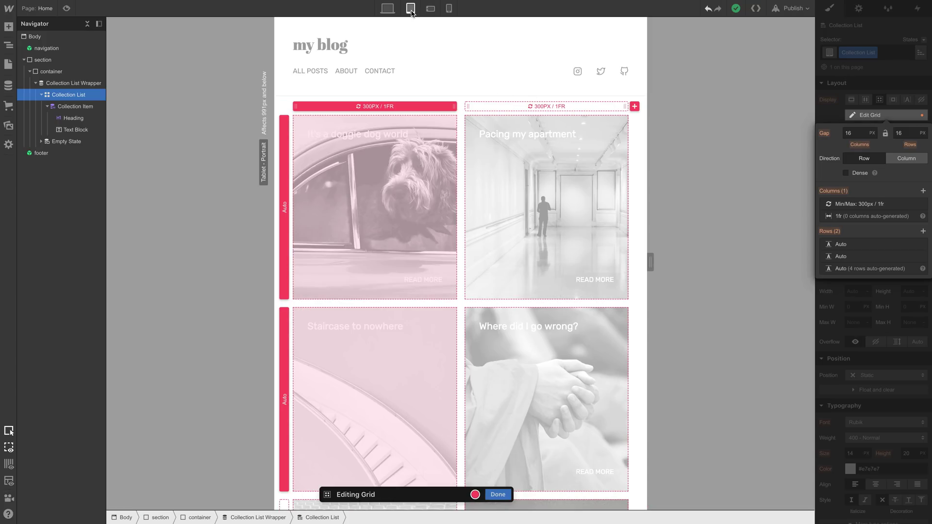
pyautogui.click(431, 9)
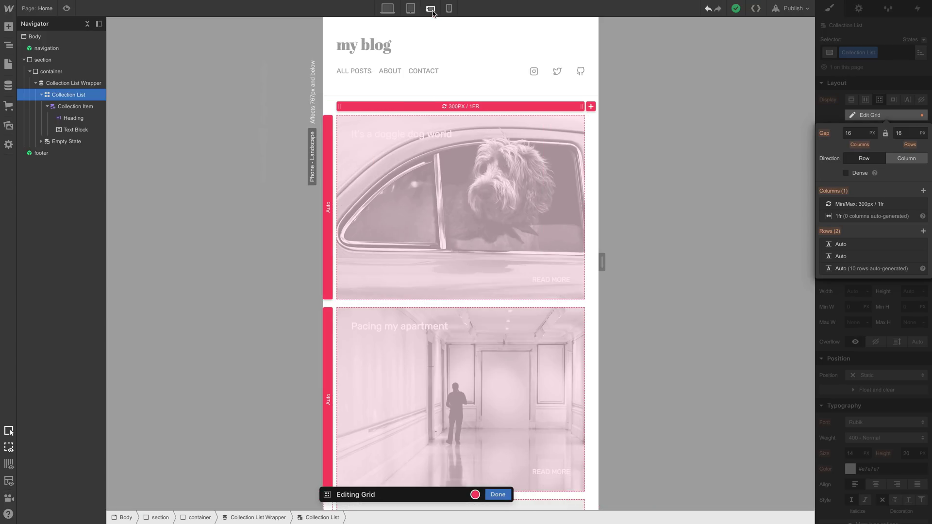
pyautogui.click(449, 9)
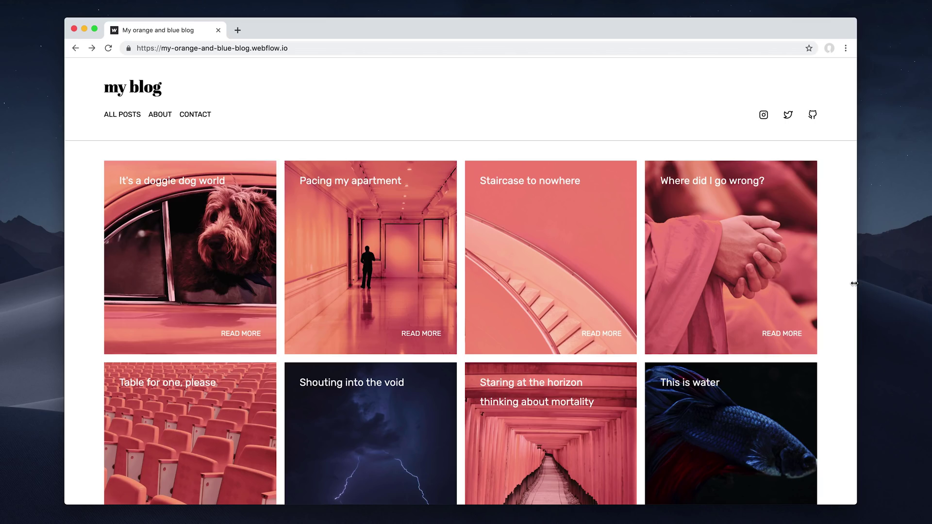
pyautogui.moveTo(856, 284); pyautogui.dragTo(317, 365)
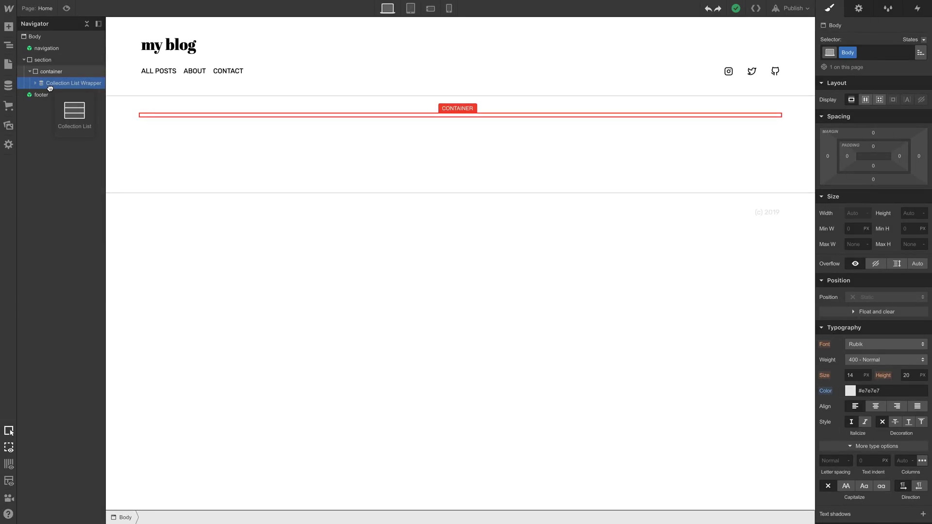
# - Add a collection list to the wrapper, bind its heading to Name, and make it a 200 px/1fr auto-fit grid
pyautogui.moveTo(50, 88); pyautogui.dragTo(50, 88)
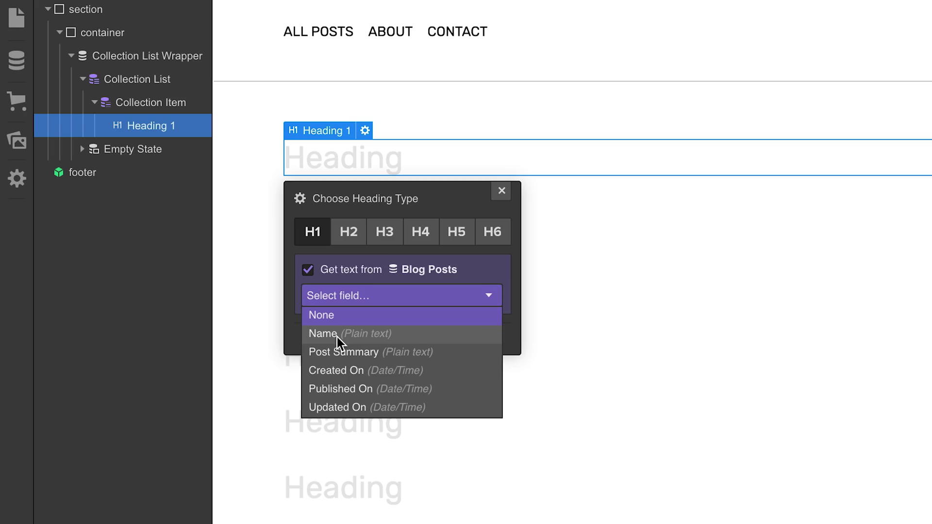
pyautogui.click(153, 221)
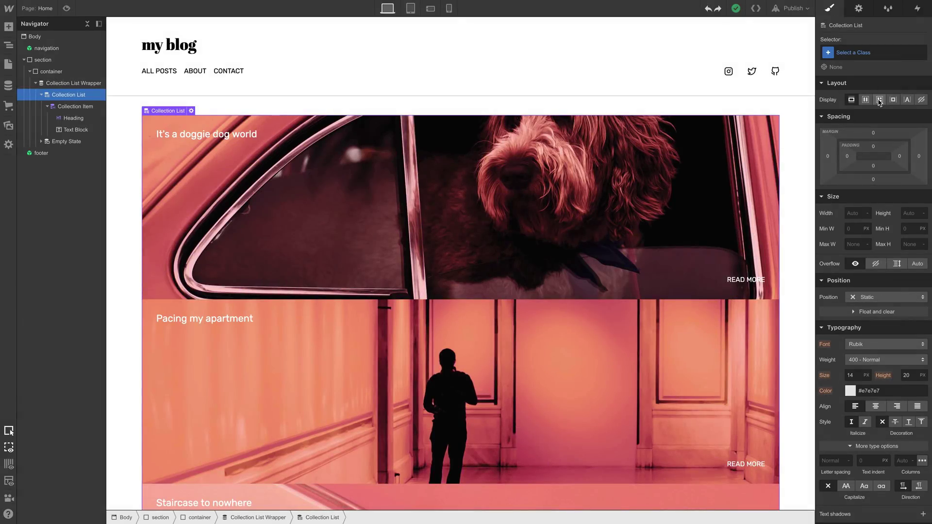
pyautogui.click(880, 100)
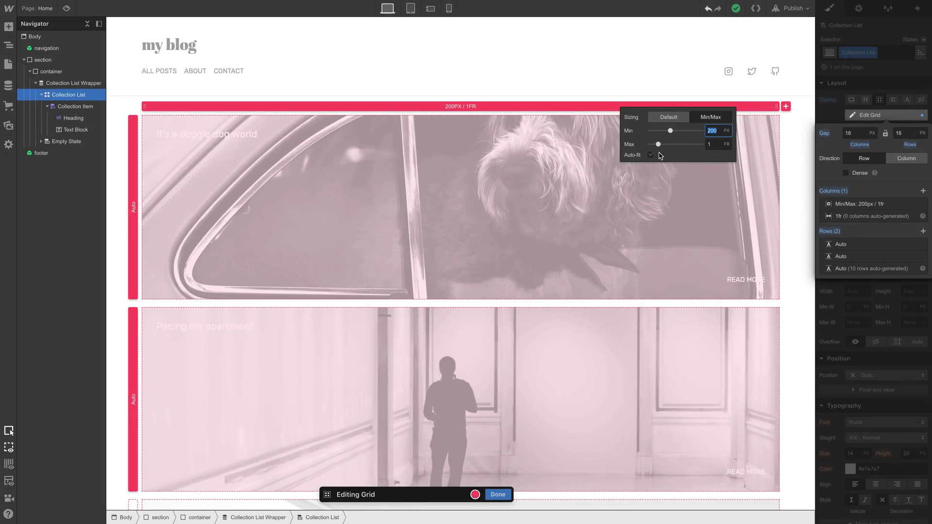
pyautogui.click(651, 155)
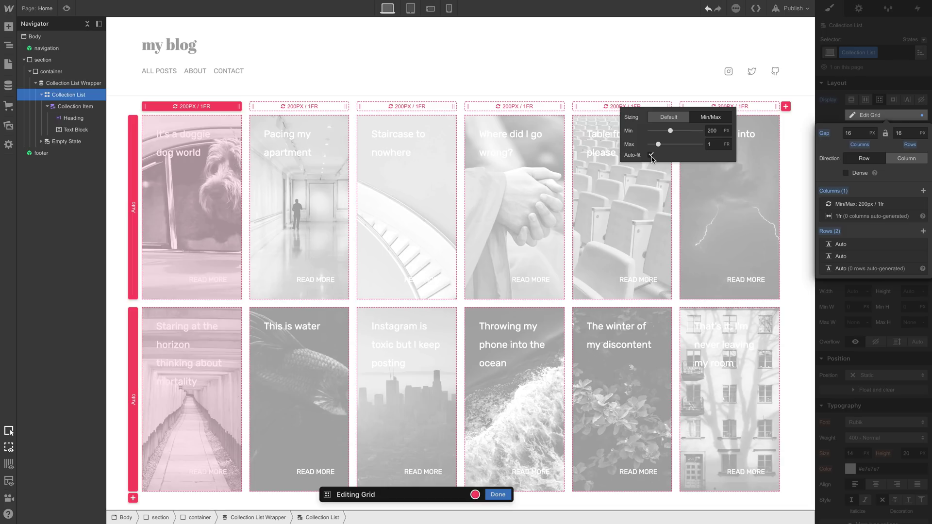